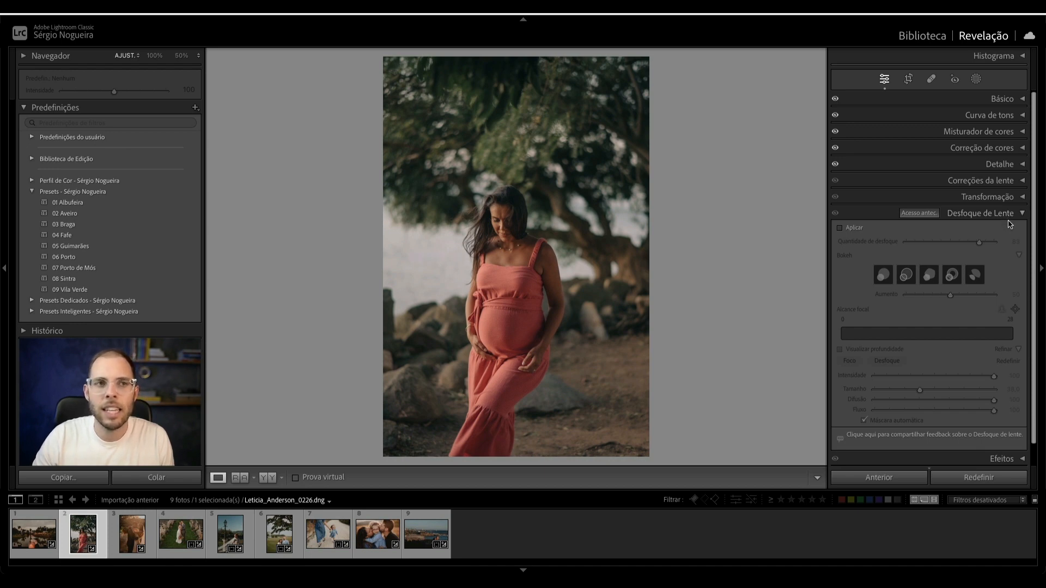
# Step: Open the Lens Blur settings for the maternity portrait and turn on the blur effect
pyautogui.click(1007, 217)
pyautogui.click(1005, 218)
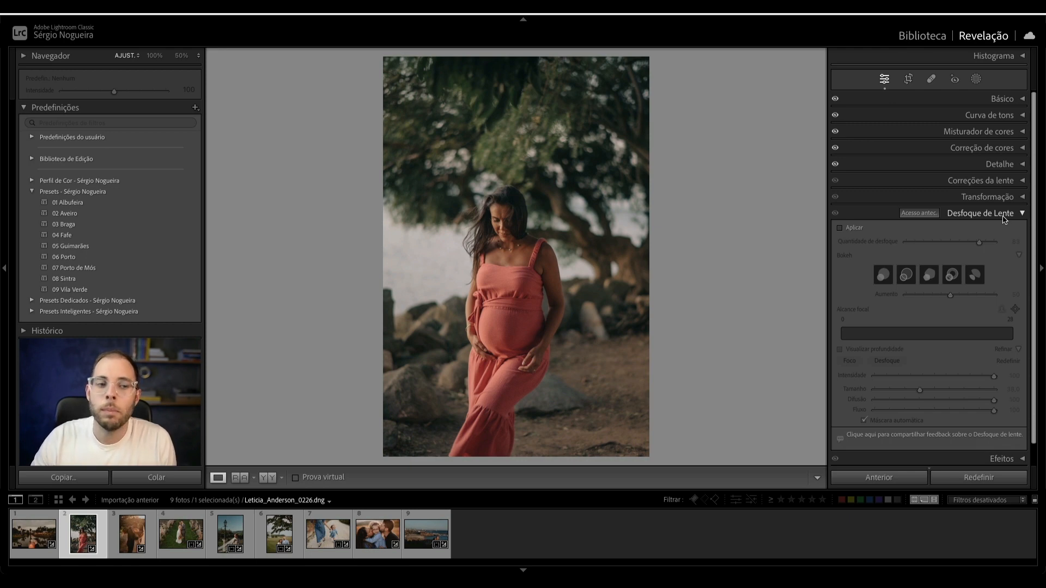
pyautogui.click(1004, 218)
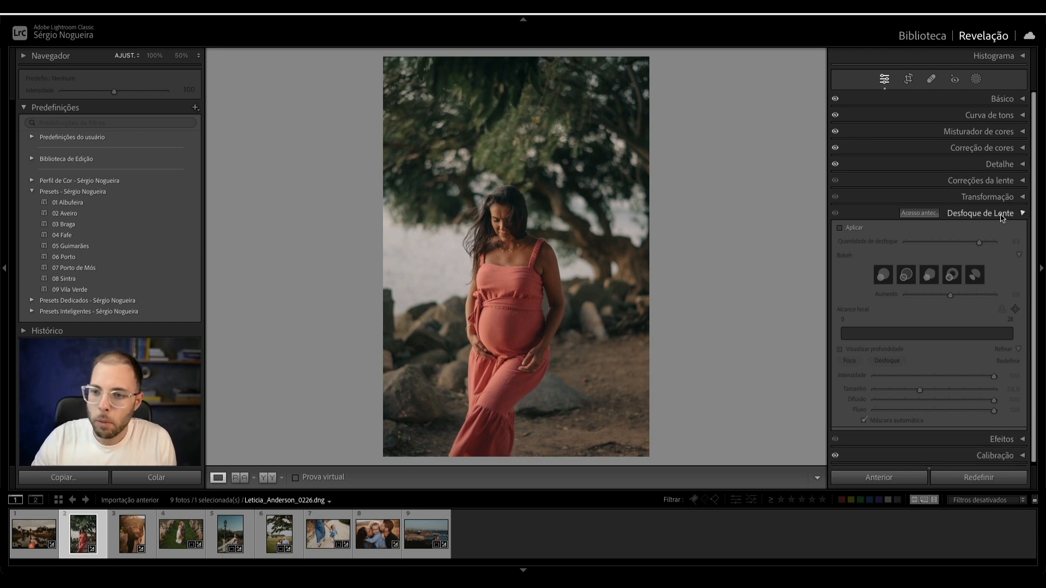
pyautogui.click(988, 217)
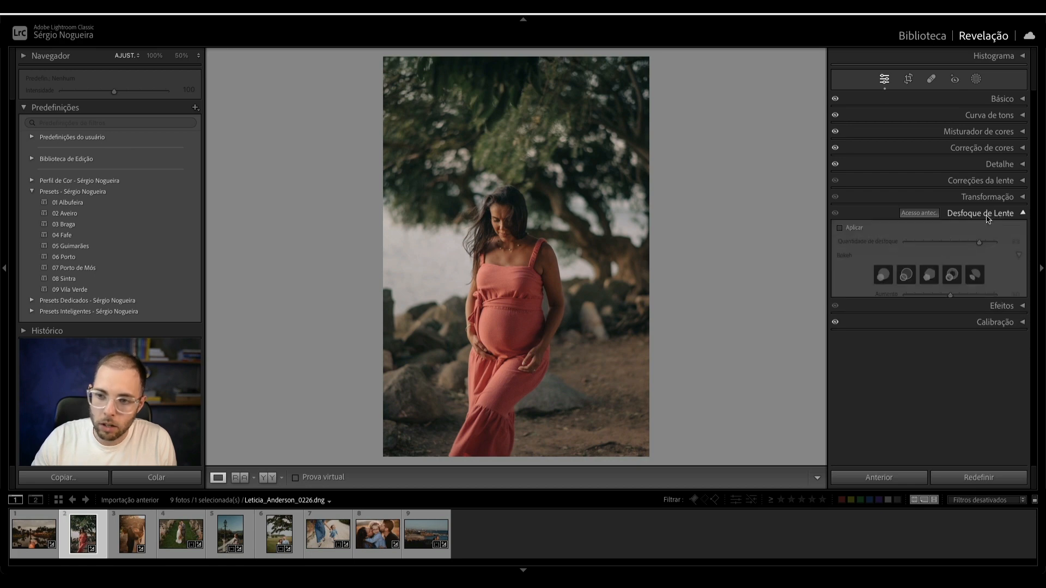
pyautogui.click(858, 230)
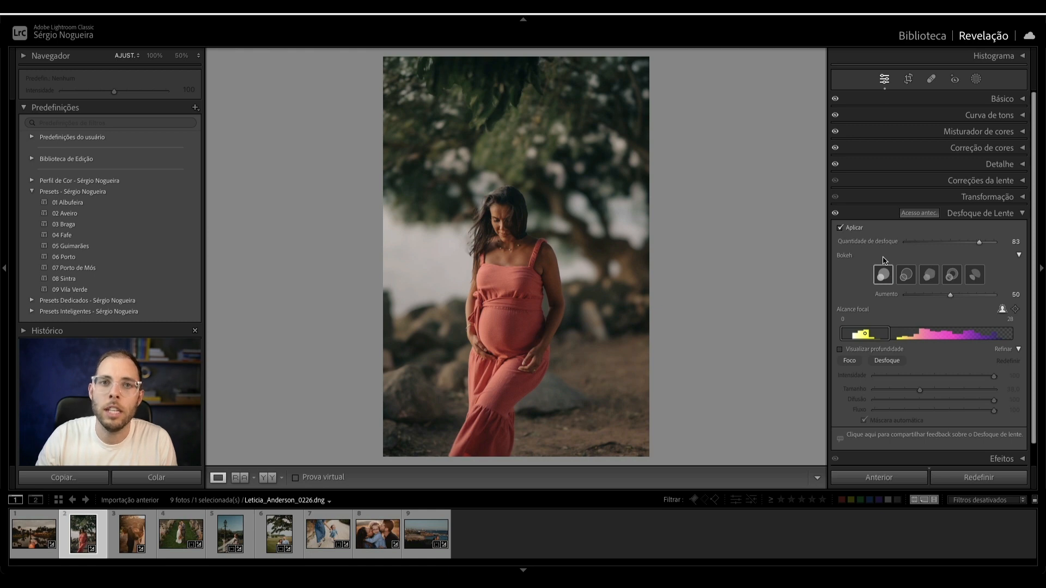
pyautogui.click(853, 230)
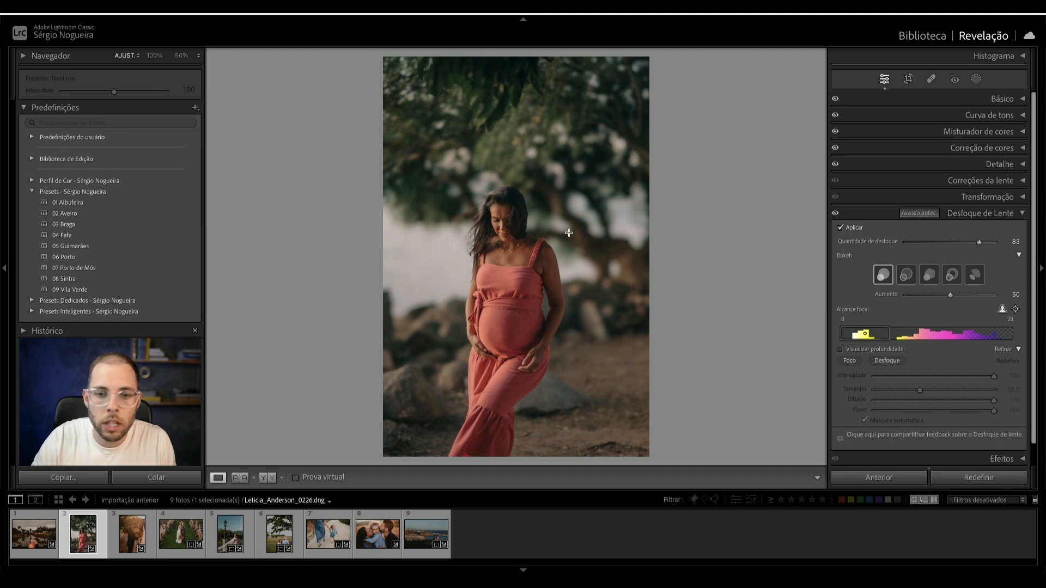
# Step: Try focusing on the background beside the tree and on the woman, and return the focal range to automatic subject focus
pyautogui.click(608, 250)
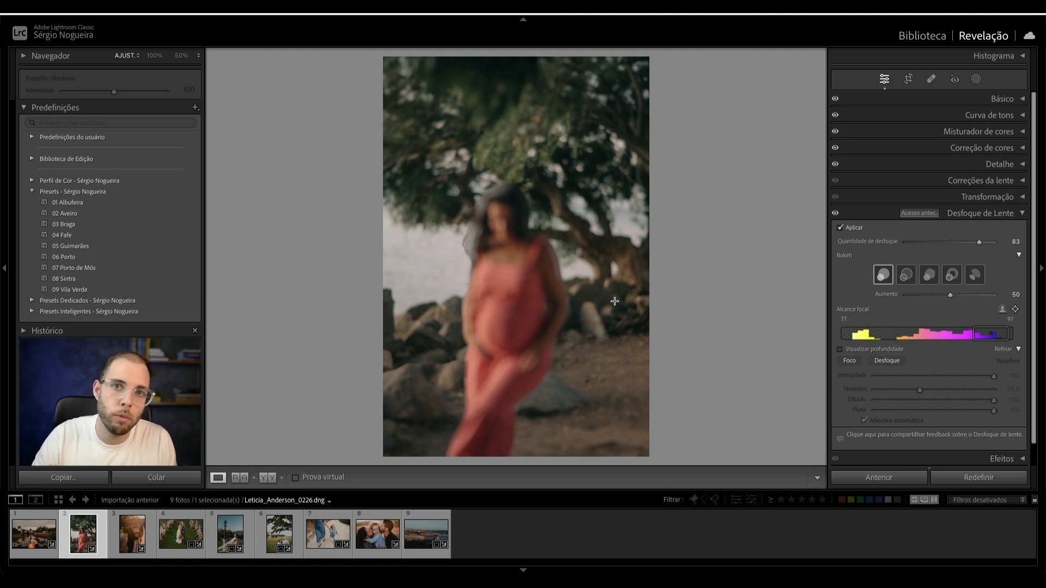
pyautogui.click(500, 211)
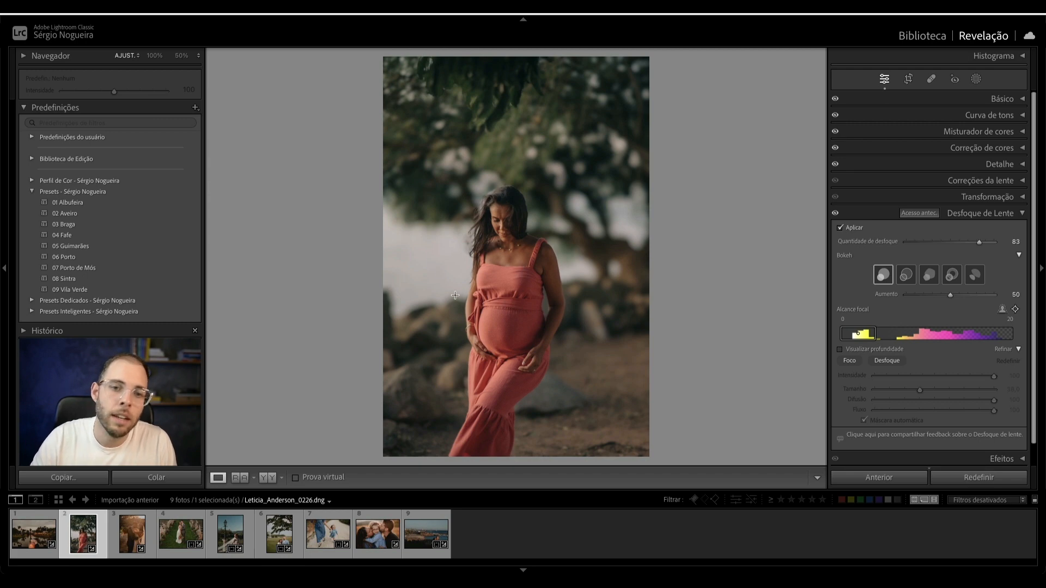
pyautogui.click(1002, 310)
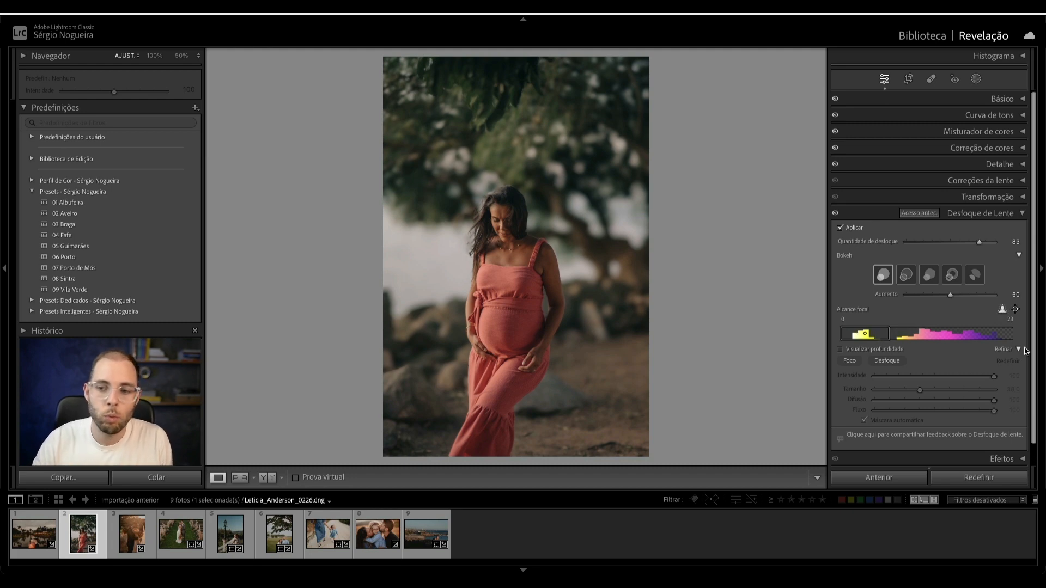
pyautogui.click(1014, 309)
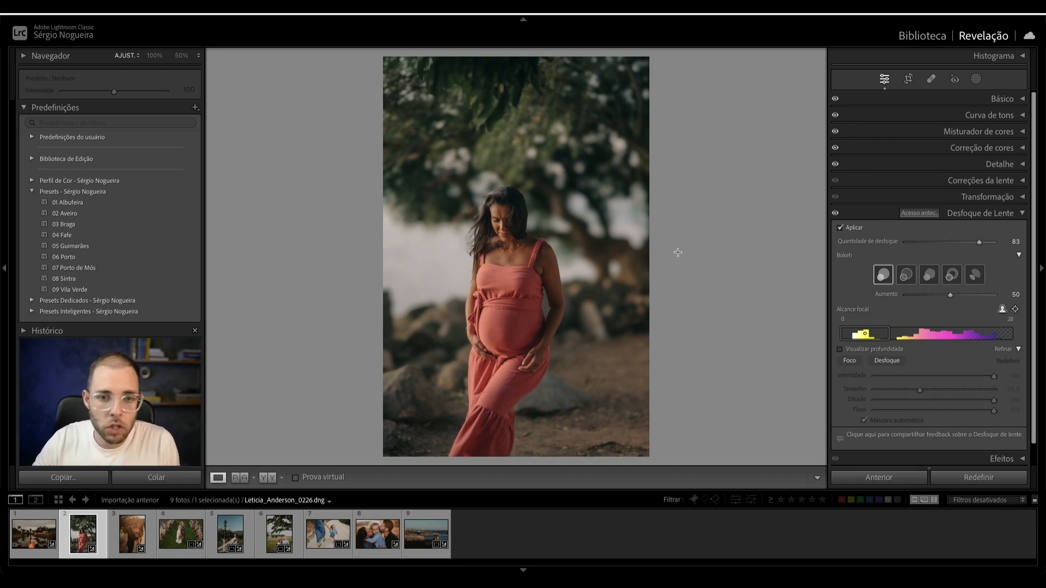
# Step: Try the maximum blur amount of 100 on the maternity portrait and settle on 63
pyautogui.moveTo(975, 243); pyautogui.dragTo(1012, 246)
pyautogui.doubleClick(935, 246)
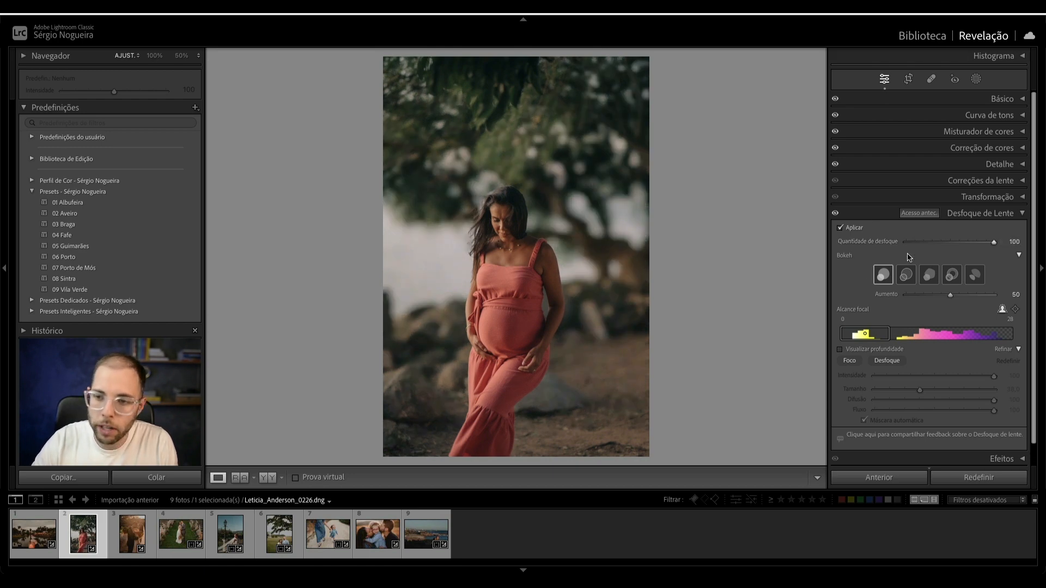
pyautogui.moveTo(936, 244); pyautogui.dragTo(961, 244)
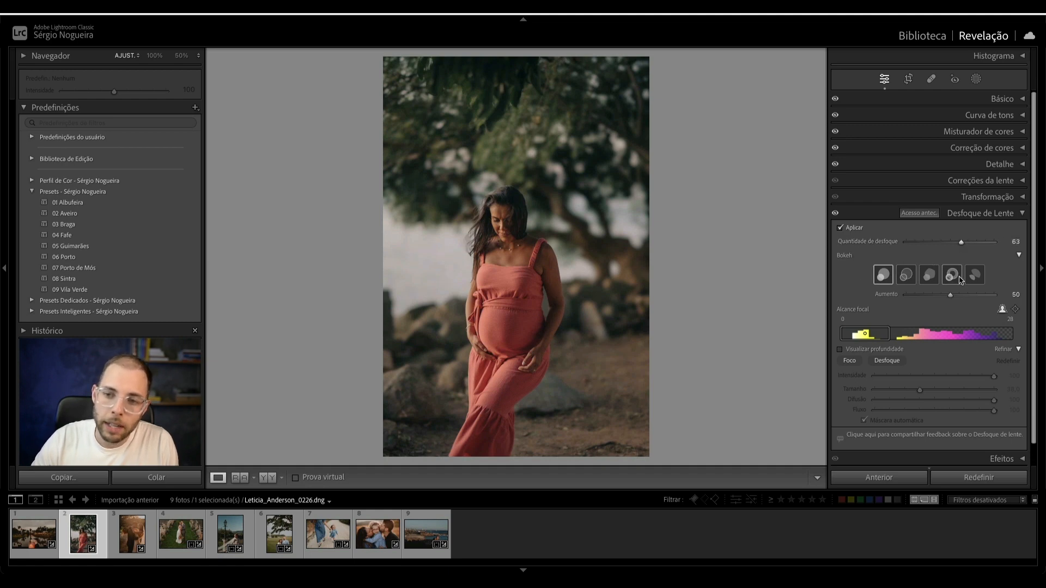
# Step: Compare the second and third bokeh shapes, return to the first circular one, and set its boost to 44
pyautogui.click(907, 278)
pyautogui.click(928, 277)
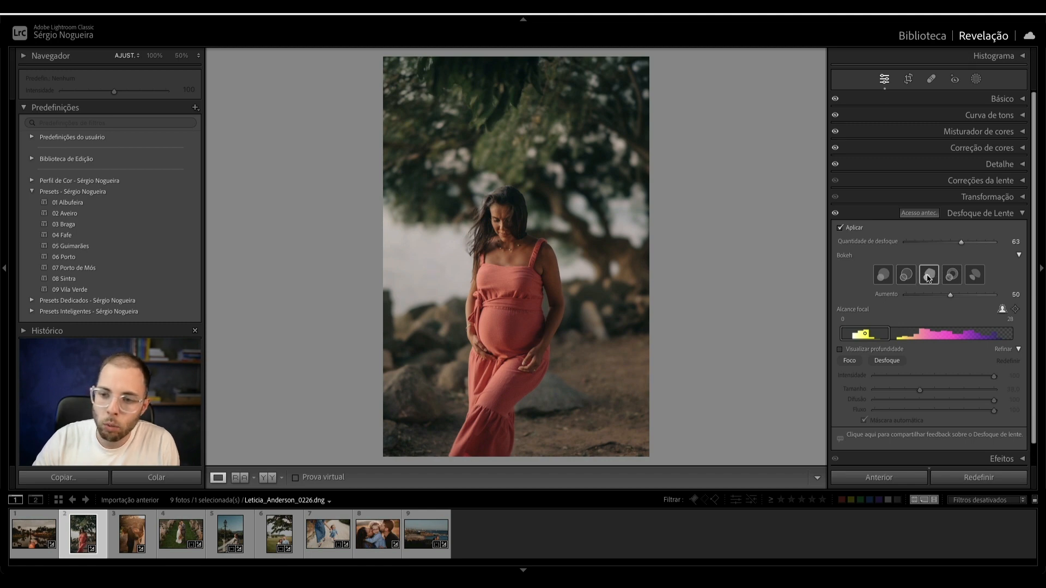
pyautogui.click(890, 279)
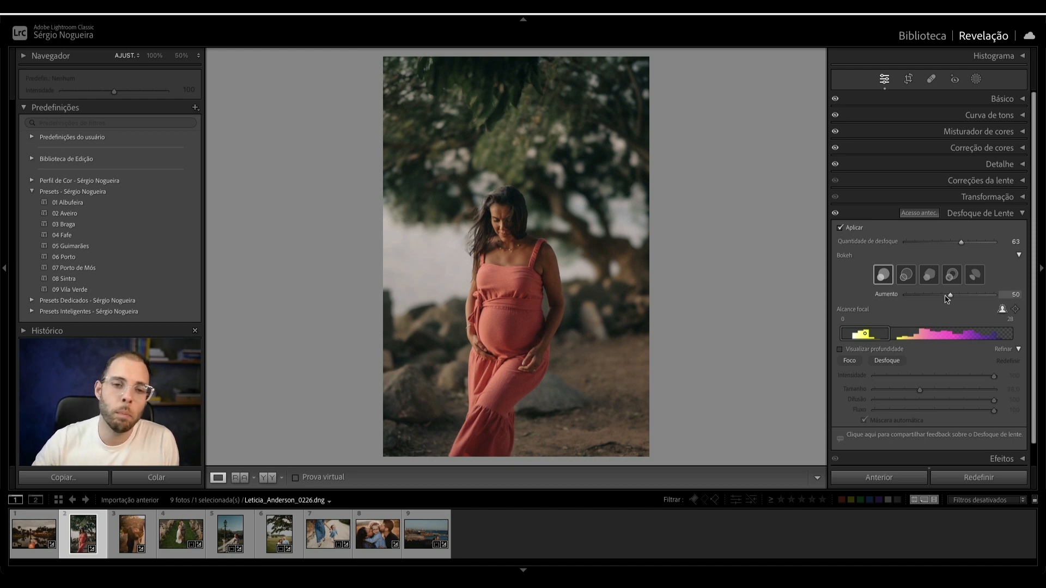
pyautogui.moveTo(952, 297)
pyautogui.mouseDown()
pyautogui.moveTo(1015, 303)
pyautogui.moveTo(913, 303)
pyautogui.moveTo(945, 301)
pyautogui.mouseUp()
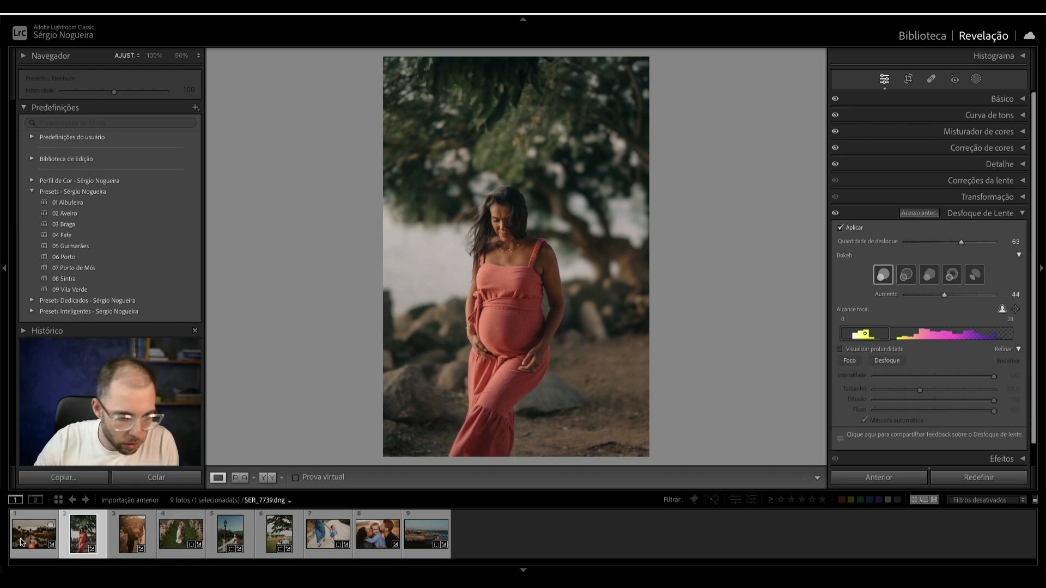
# Step: Switch to the lakeside couple photo SER_7739.dng and give it the third bokeh shape with a blur amount of 100
pyautogui.click(34, 534)
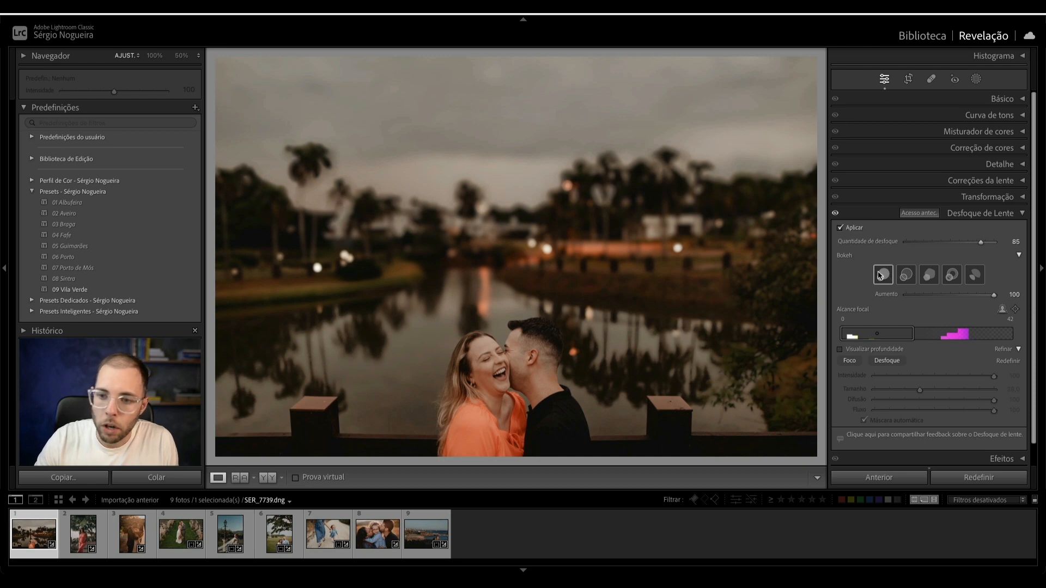
pyautogui.click(929, 277)
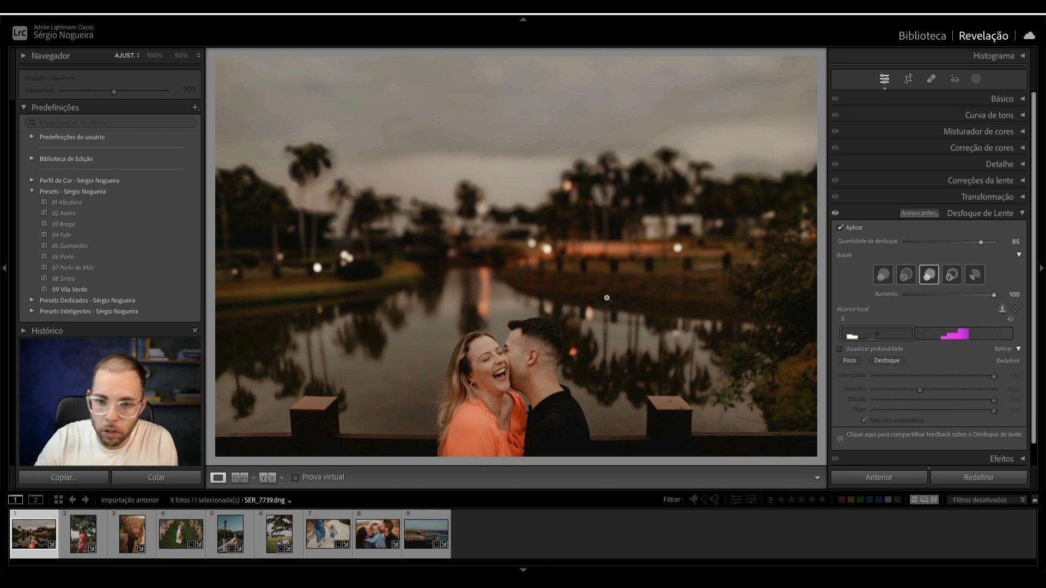
pyautogui.moveTo(983, 243); pyautogui.dragTo(999, 242)
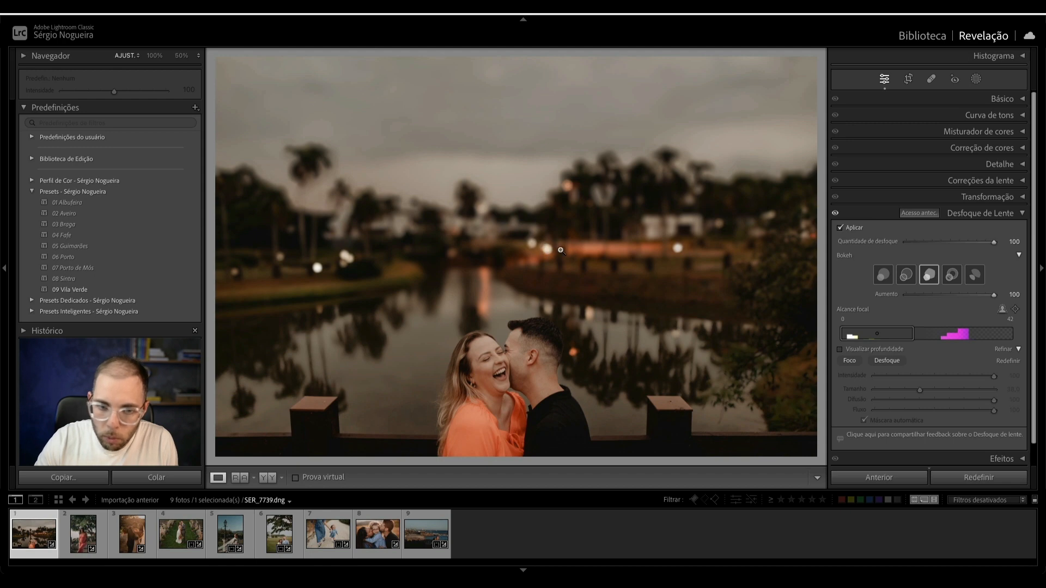
# Step: Return the couple photo to the circular bokeh and set the boost to 78 and the blur amount to 90
pyautogui.click(884, 277)
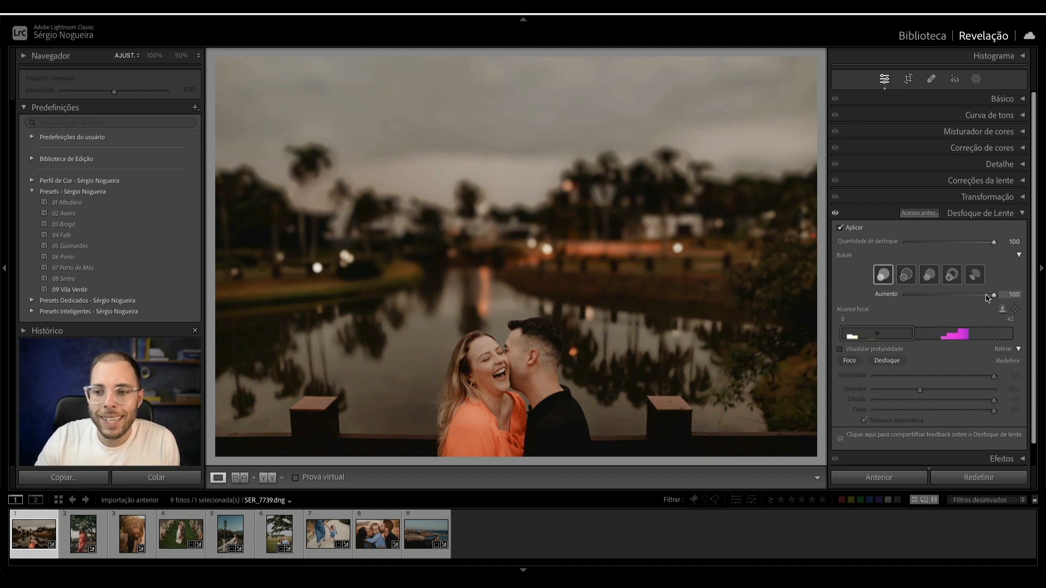
pyautogui.moveTo(989, 296)
pyautogui.mouseDown()
pyautogui.moveTo(877, 301)
pyautogui.moveTo(989, 296)
pyautogui.mouseUp()
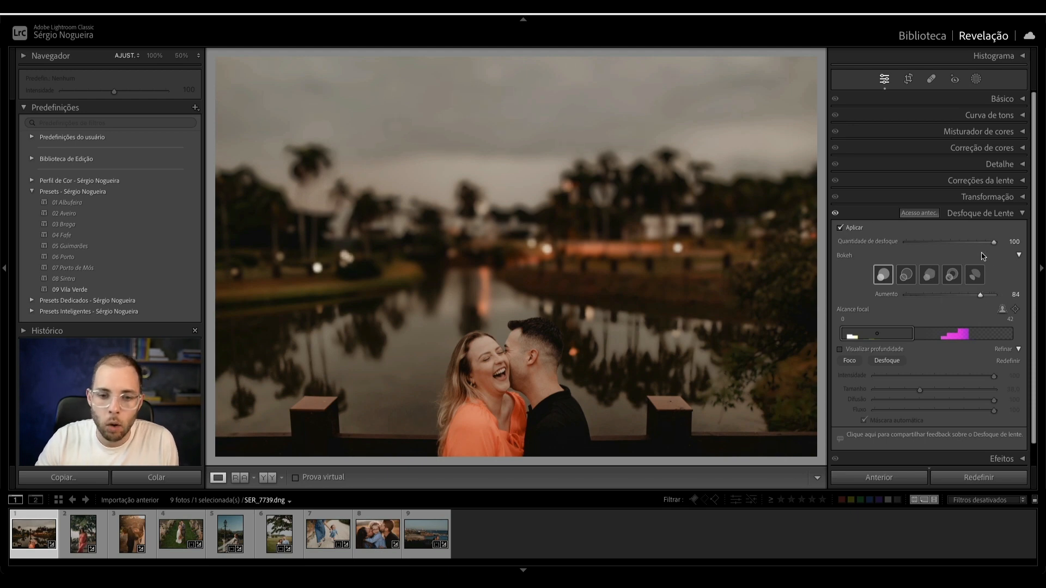
pyautogui.moveTo(994, 242)
pyautogui.mouseDown()
pyautogui.moveTo(906, 244)
pyautogui.moveTo(999, 241)
pyautogui.moveTo(974, 247)
pyautogui.moveTo(986, 243)
pyautogui.mouseUp()
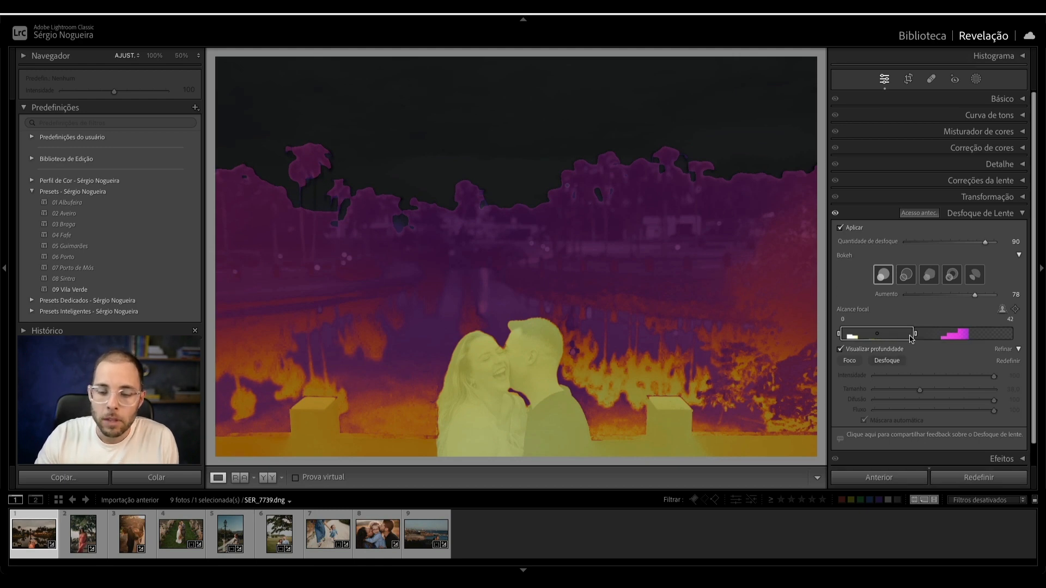
# Step: Test narrow, full and mid-depth focal ranges on the couple photo and settle on a range of 0 to 27
pyautogui.moveTo(916, 337); pyautogui.dragTo(872, 335)
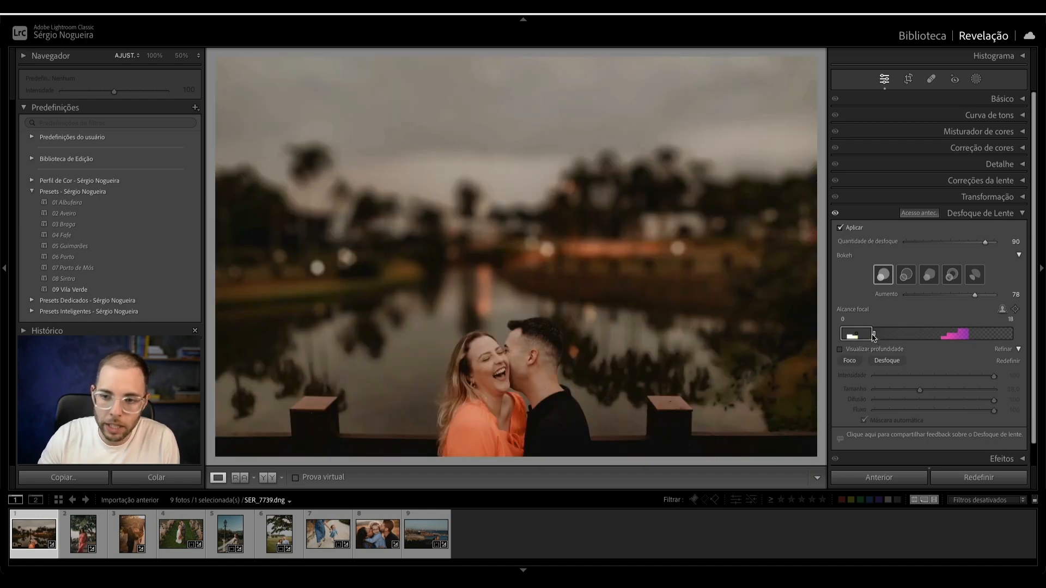
pyautogui.moveTo(874, 337); pyautogui.dragTo(1027, 329)
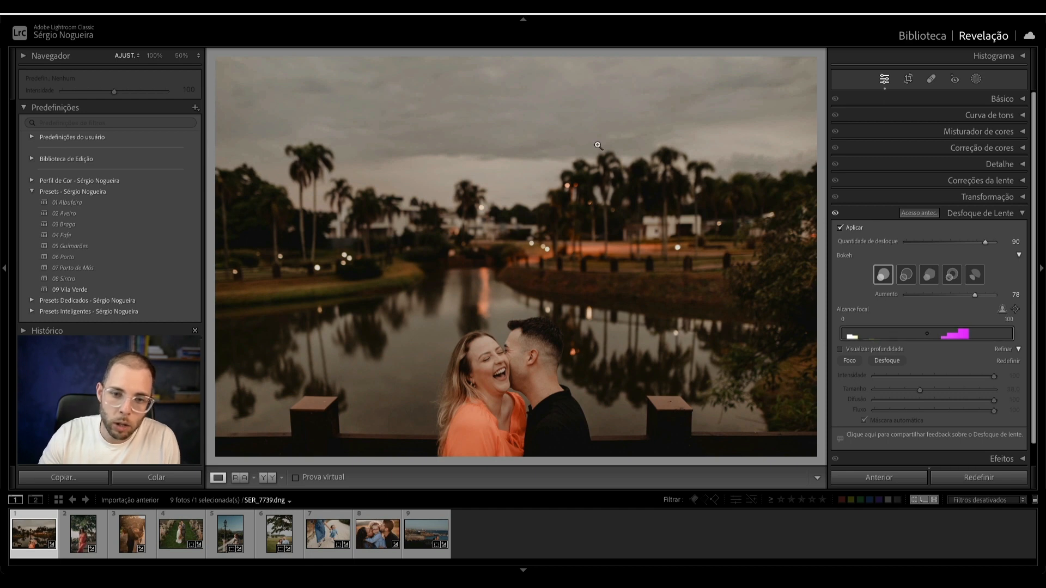
pyautogui.moveTo(1013, 333); pyautogui.dragTo(914, 337)
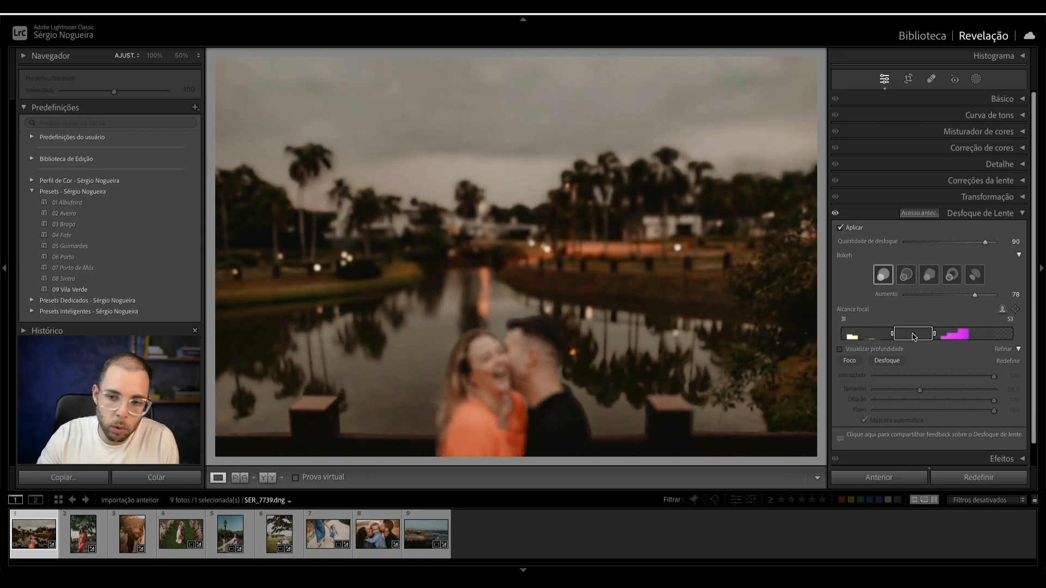
pyautogui.moveTo(907, 335); pyautogui.dragTo(847, 343)
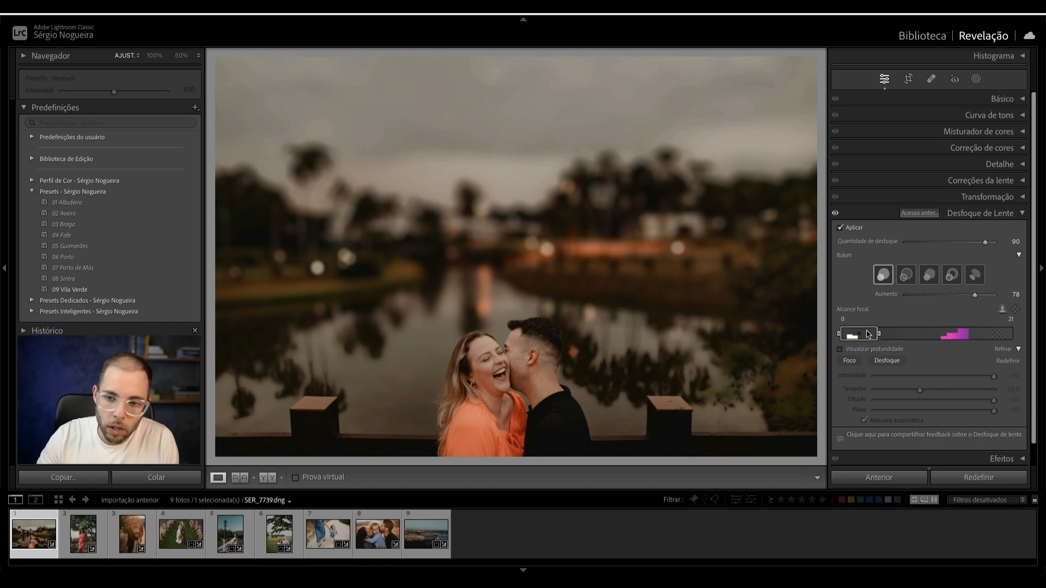
pyautogui.moveTo(878, 334); pyautogui.dragTo(891, 336)
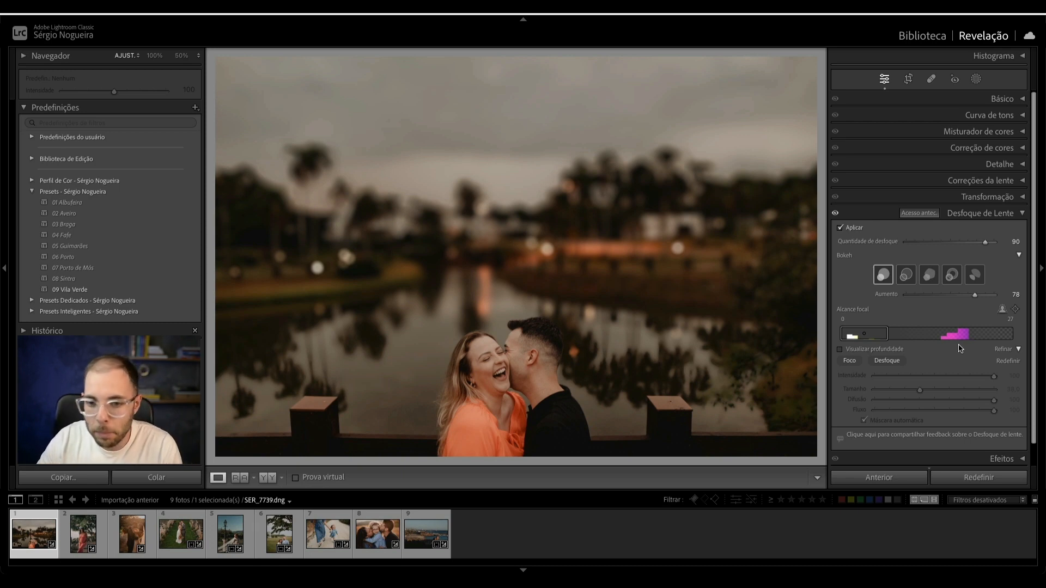
# Step: Try painting blur over the posts beside the couple with the Blur refinement brush, and undo it
pyautogui.scroll(-1, 960, 348)
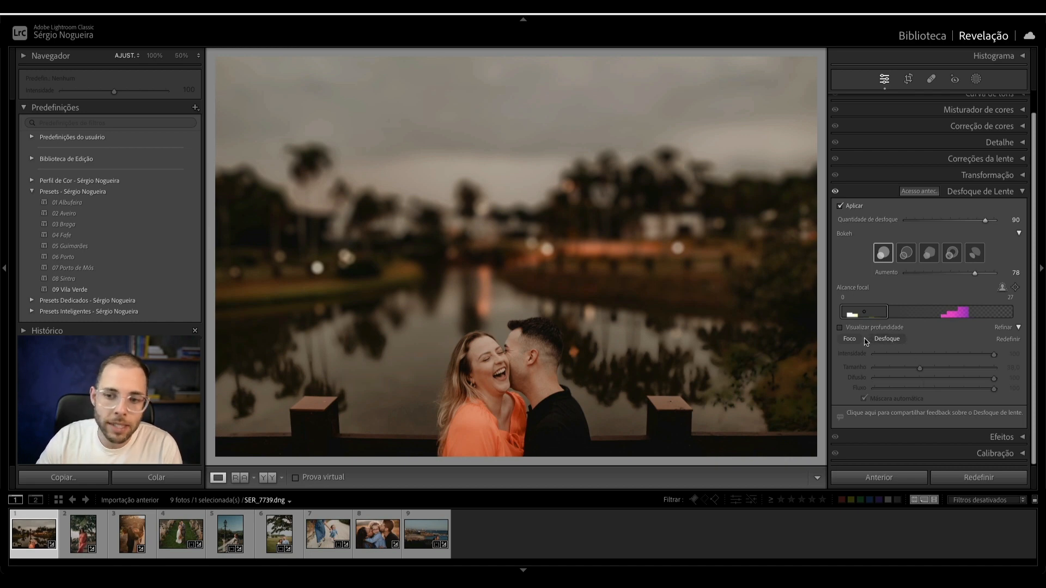
pyautogui.click(886, 339)
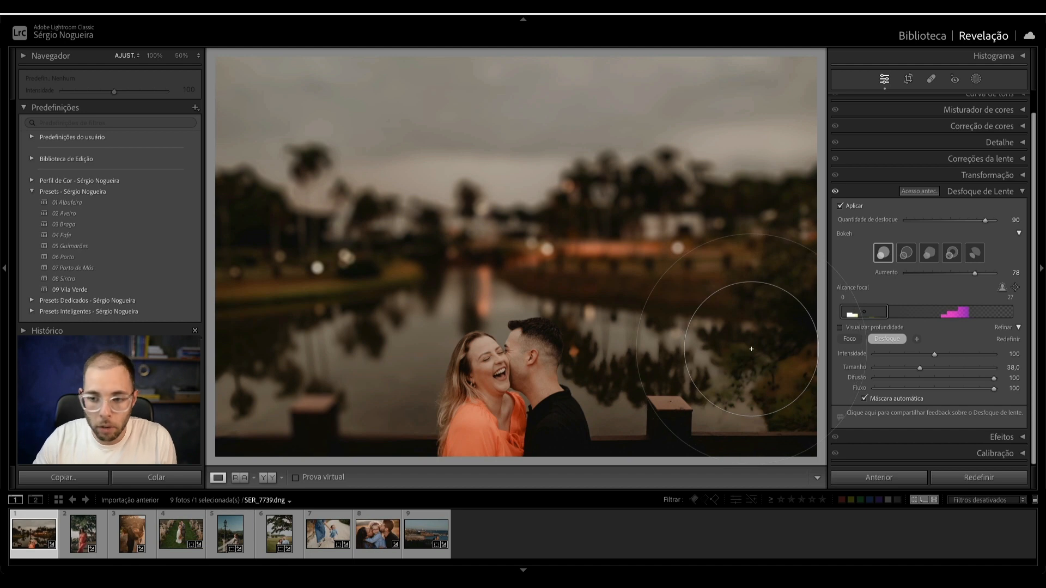
pyautogui.press('super+z')
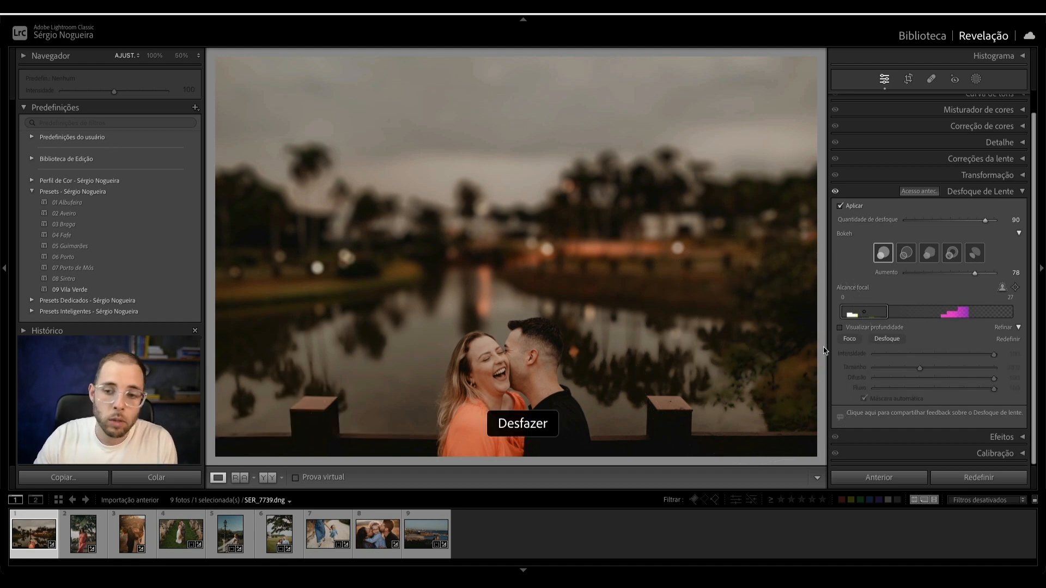
# Step: Paint focus along the wall and posts around the couple with the Focus refinement brush at intensity 100, and collapse the refinement options
pyautogui.click(850, 338)
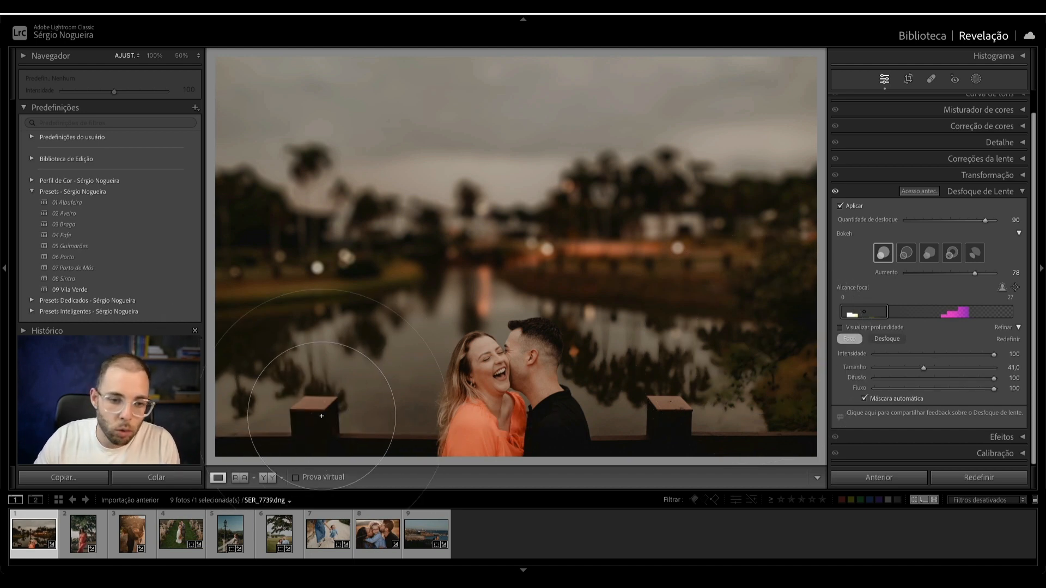
pyautogui.moveTo(259, 443); pyautogui.dragTo(512, 418)
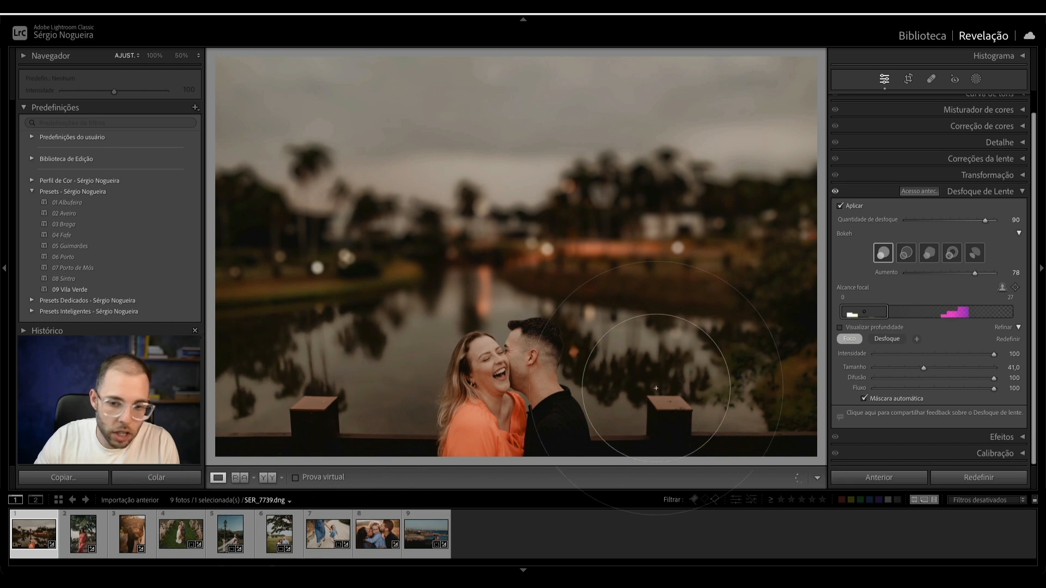
pyautogui.scroll(-3, 746, 422)
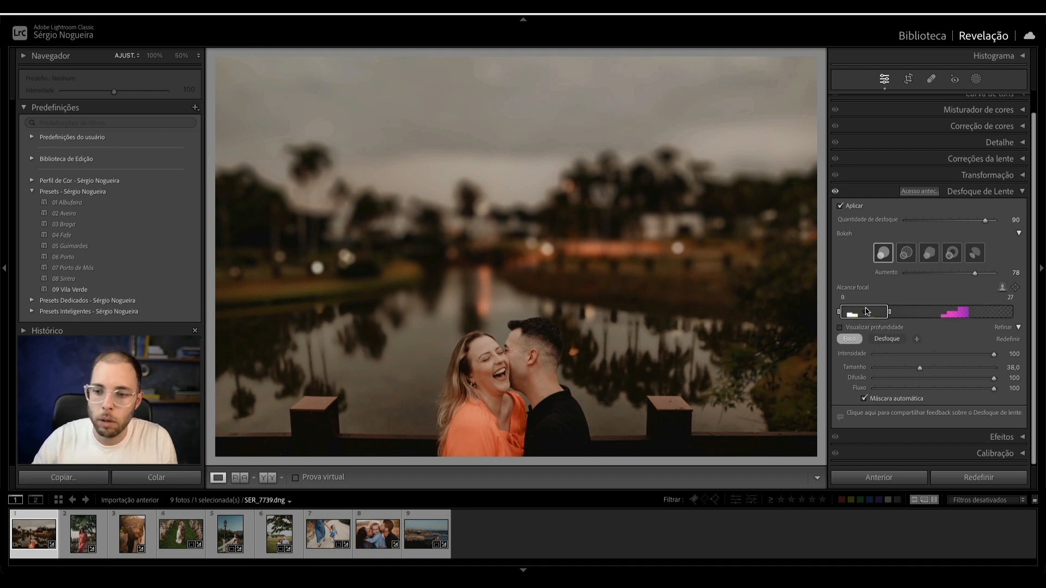
pyautogui.click(1018, 329)
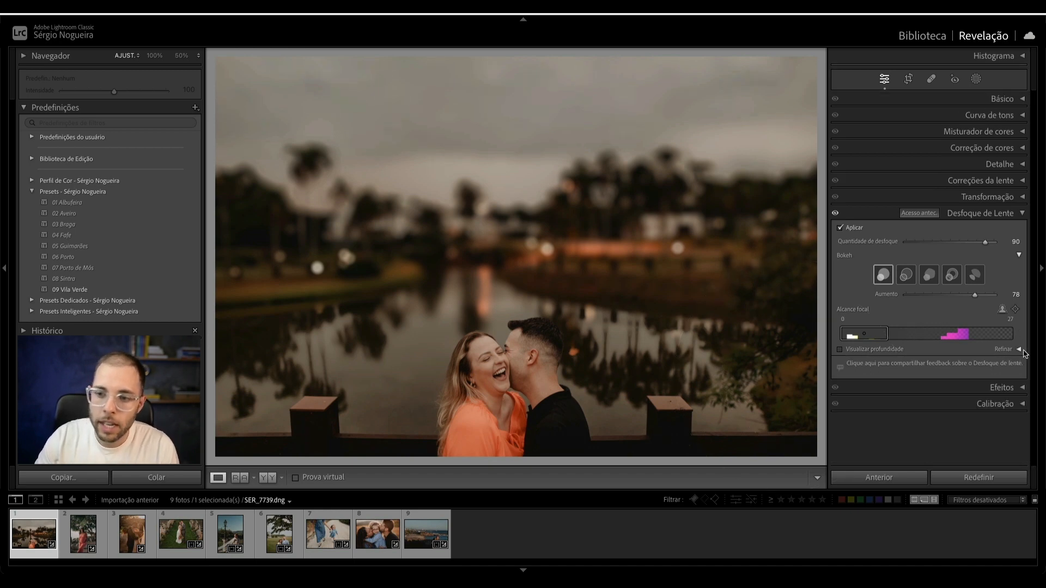
pyautogui.click(1018, 350)
pyautogui.click(1019, 349)
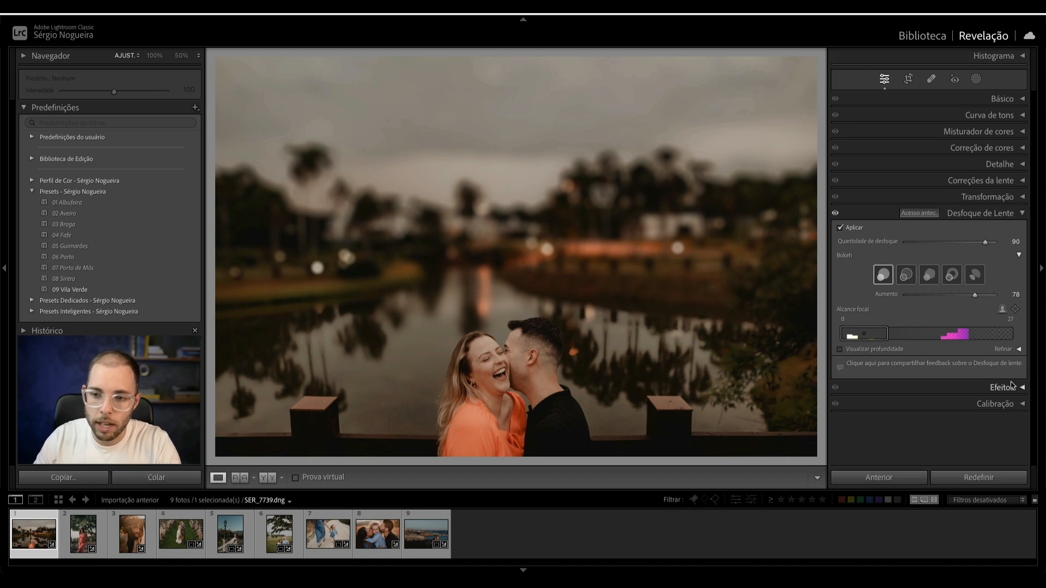
# Step: Switch to the photo of the woman and little girl on the dirt road and apply Lens Blur to it
pyautogui.click(326, 535)
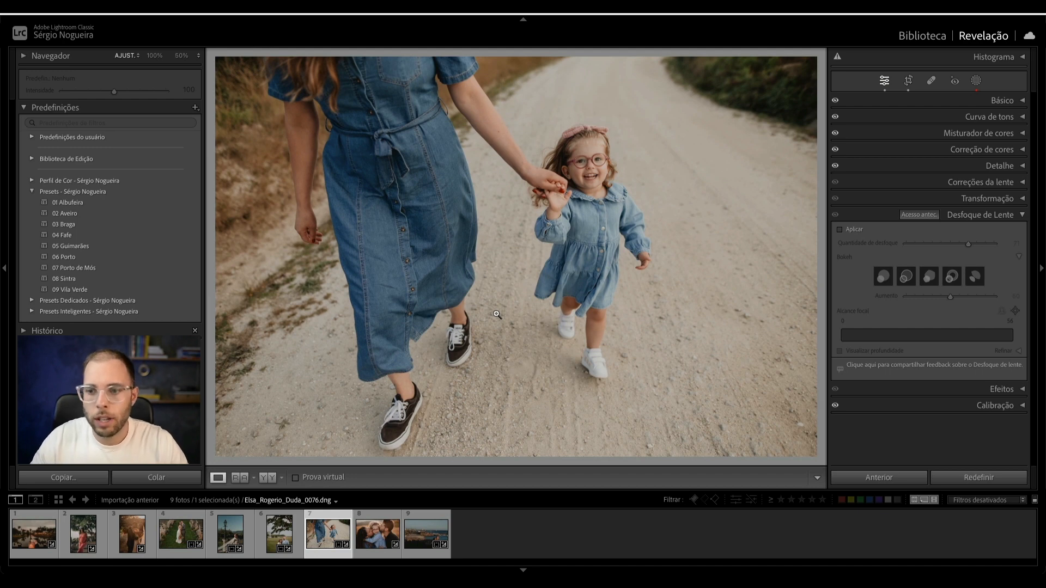
pyautogui.click(853, 231)
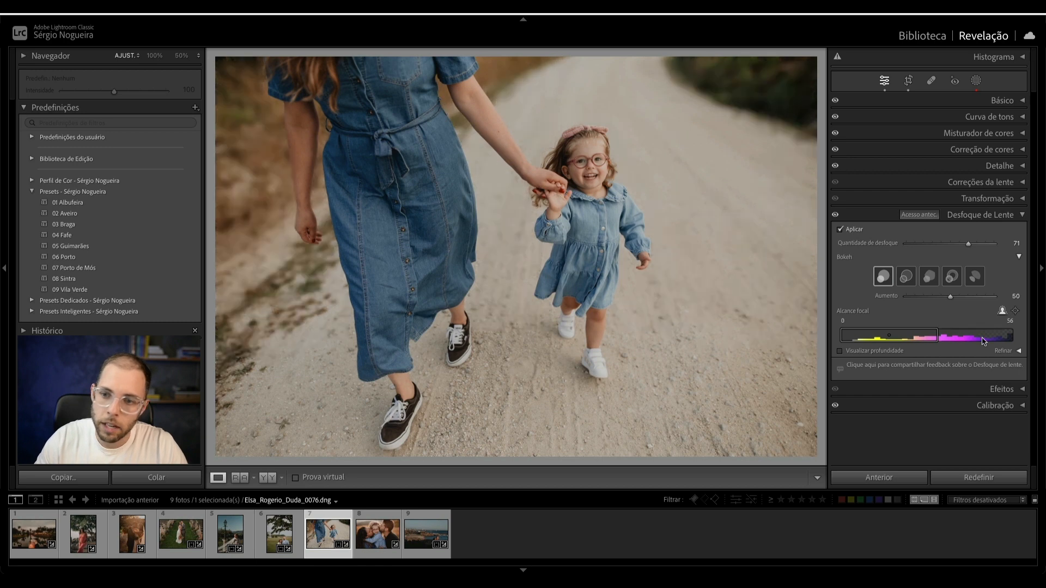
# Step: Set the blur amount to 56 and paint over the roadside ground beside the woman with the Blur refinement brush at intensity 100
pyautogui.moveTo(970, 249)
pyautogui.mouseDown()
pyautogui.moveTo(904, 249)
pyautogui.moveTo(974, 250)
pyautogui.moveTo(942, 251)
pyautogui.moveTo(957, 251)
pyautogui.mouseUp()
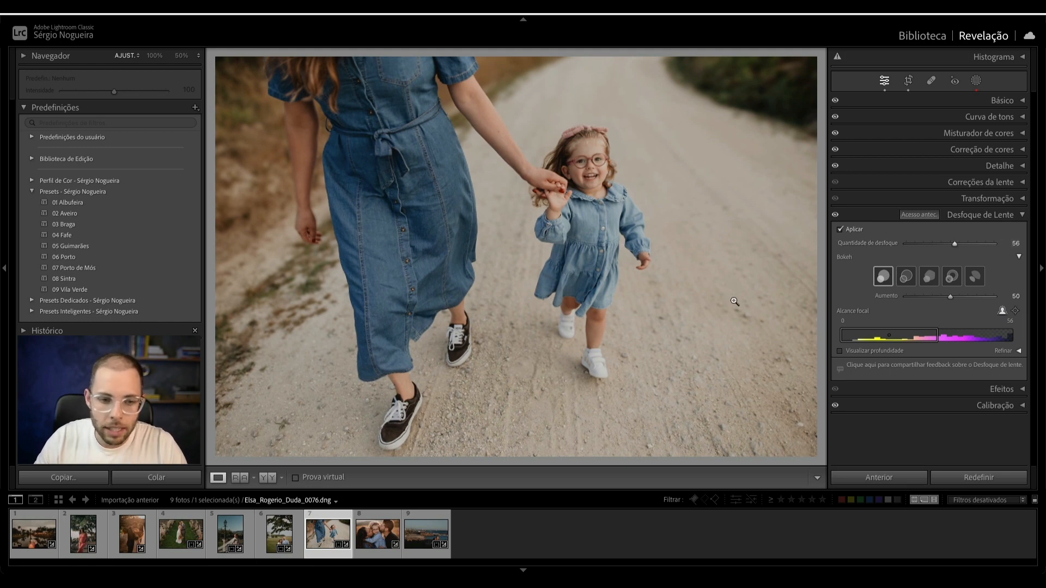
pyautogui.click(1018, 352)
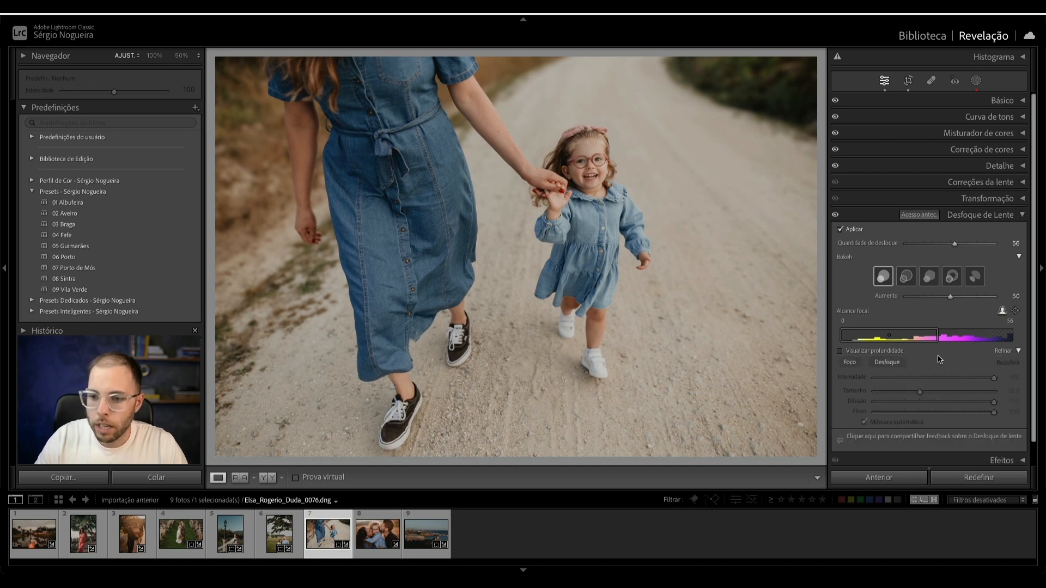
pyautogui.click(888, 363)
pyautogui.scroll(5, 289, 409)
pyautogui.moveTo(264, 406); pyautogui.dragTo(214, 443)
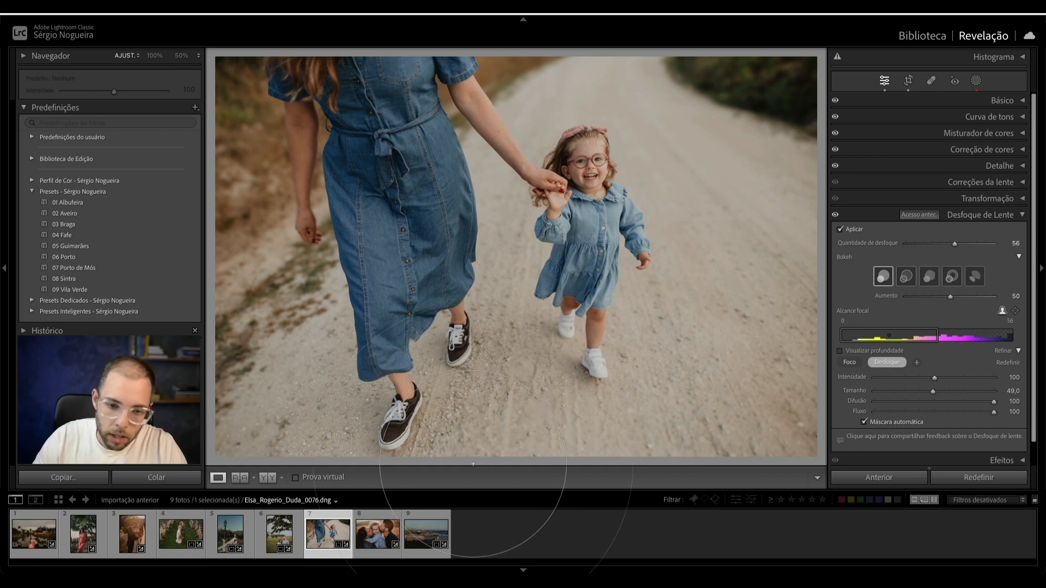
pyautogui.scroll(-5, 446, 455)
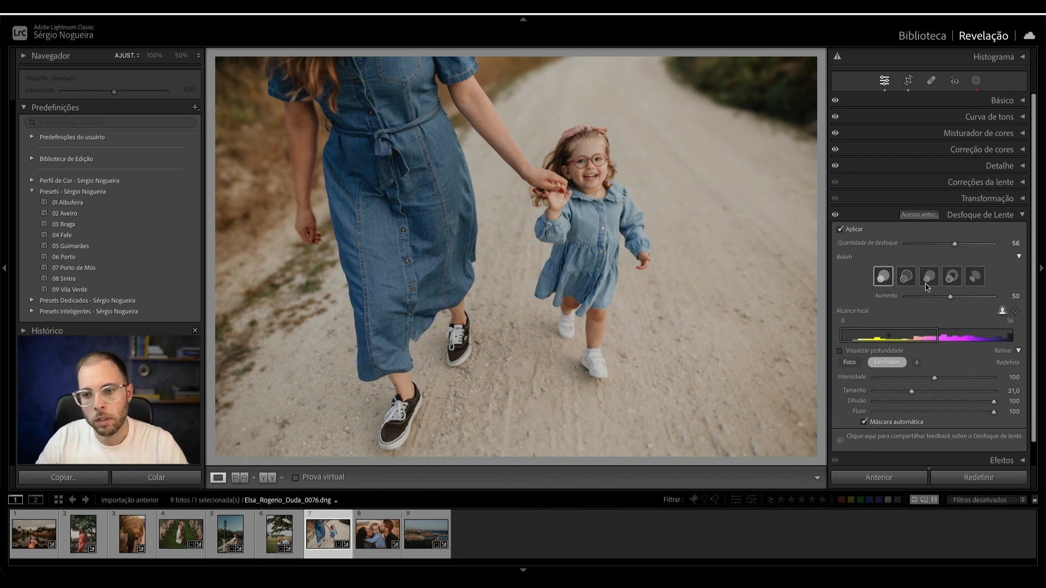
# Step: Compare the dirt road photo with Lens Blur off and on, and collapse the Lens Blur settings
pyautogui.click(845, 229)
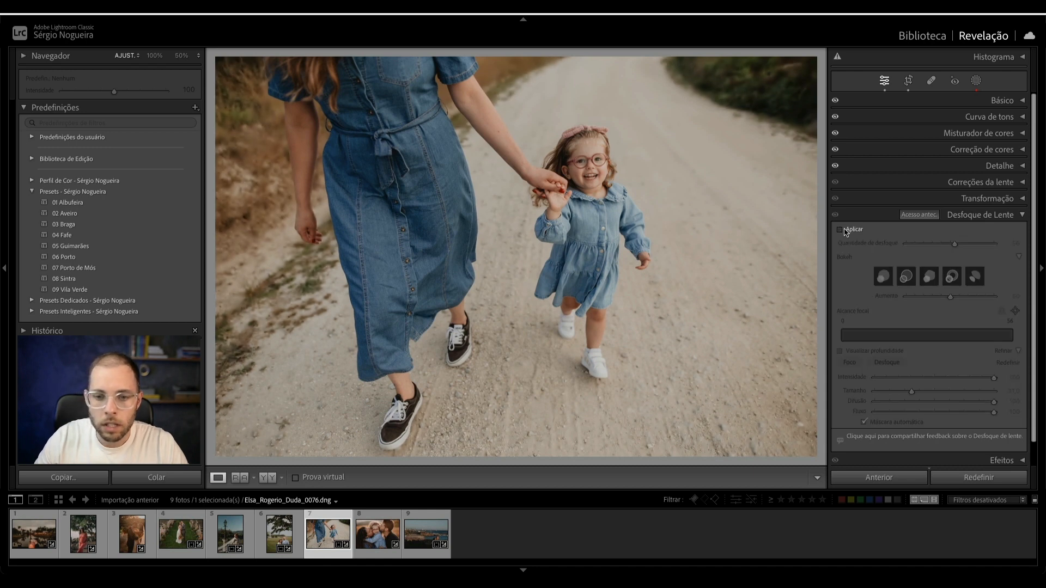
pyautogui.click(845, 230)
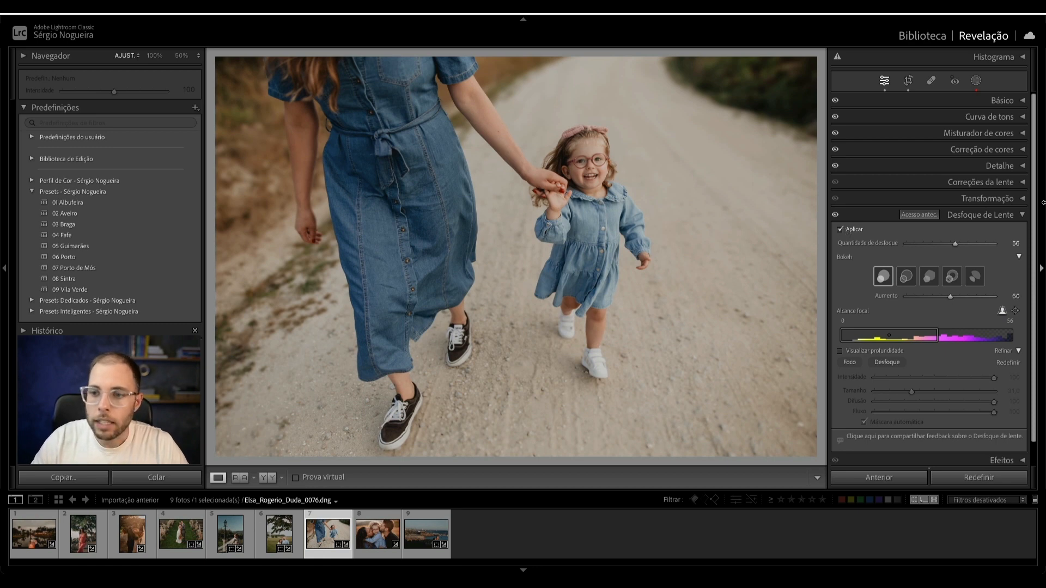
pyautogui.click(984, 217)
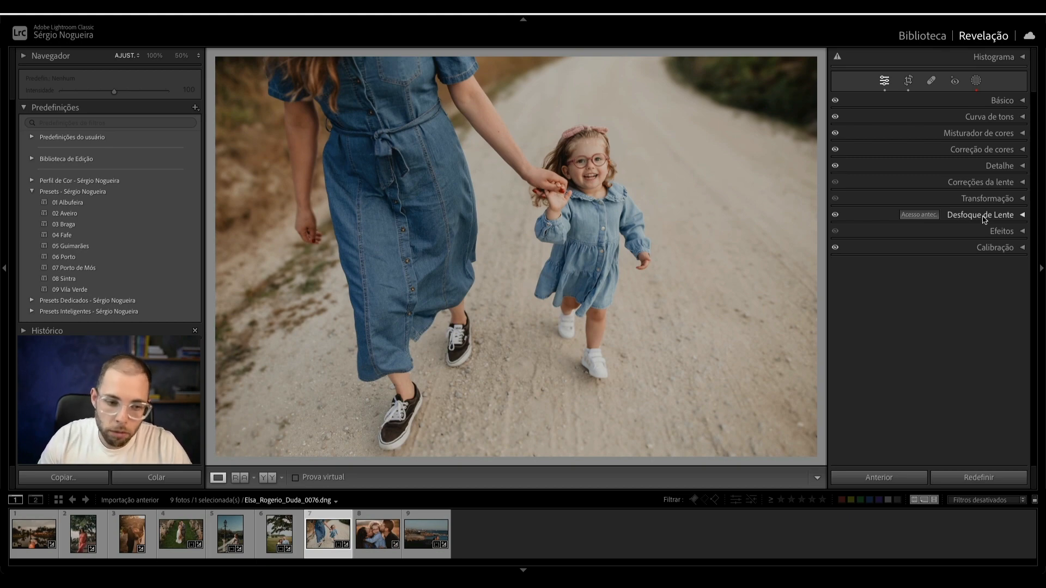
# Step: Switch to the wedding couple photo, apply Lens Blur with a blur amount of 36, and collapse its settings
pyautogui.click(182, 534)
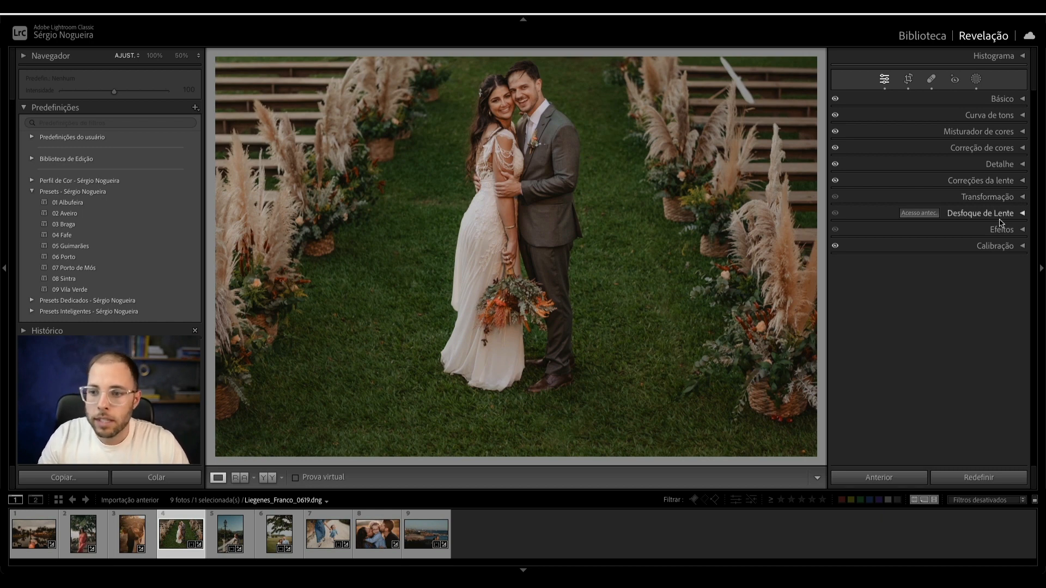
pyautogui.click(981, 213)
pyautogui.click(849, 228)
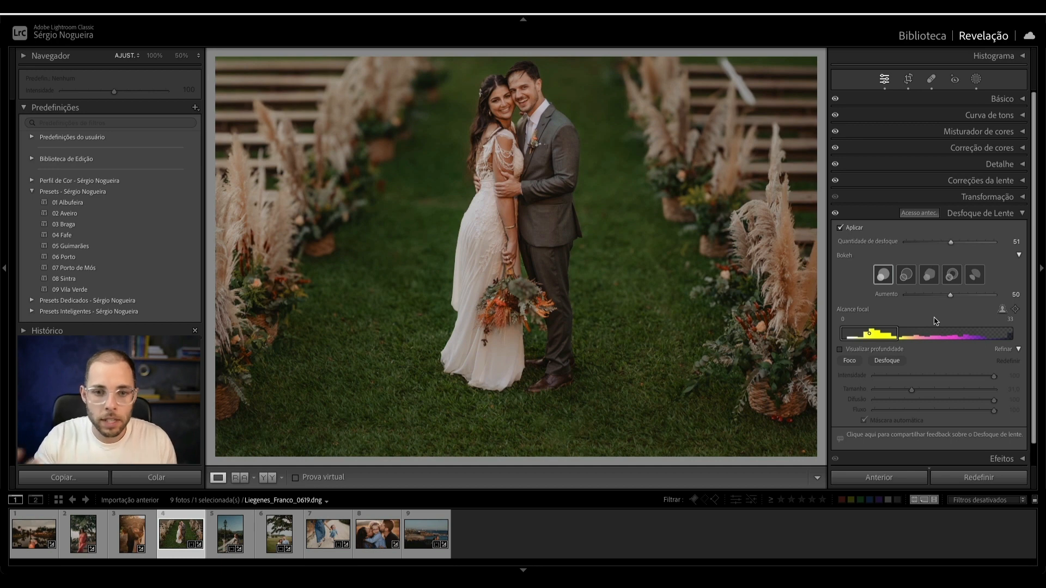
pyautogui.moveTo(951, 242); pyautogui.dragTo(938, 246)
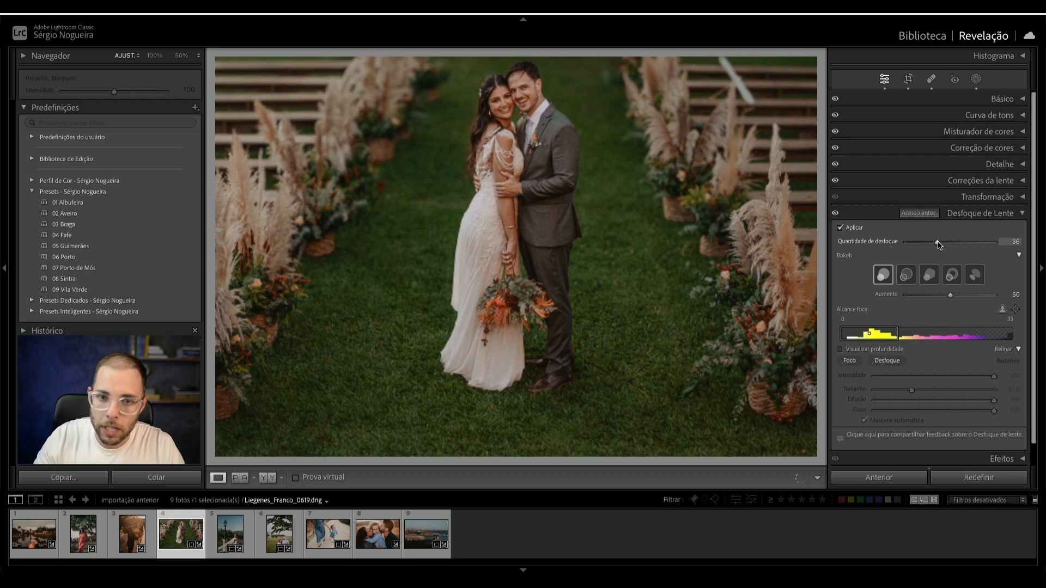
pyautogui.click(990, 217)
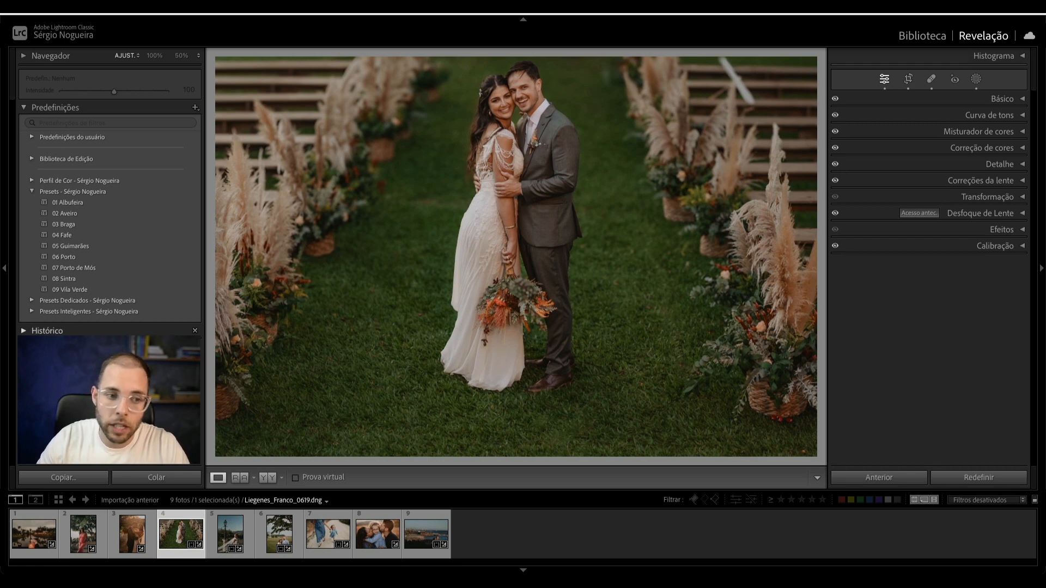
# Step: Apply the smart presets 00 Escurecer Fundo at intensity 59 and 01 Clarear Assunto at intensity 42 to the wedding photo
pyautogui.click(30, 311)
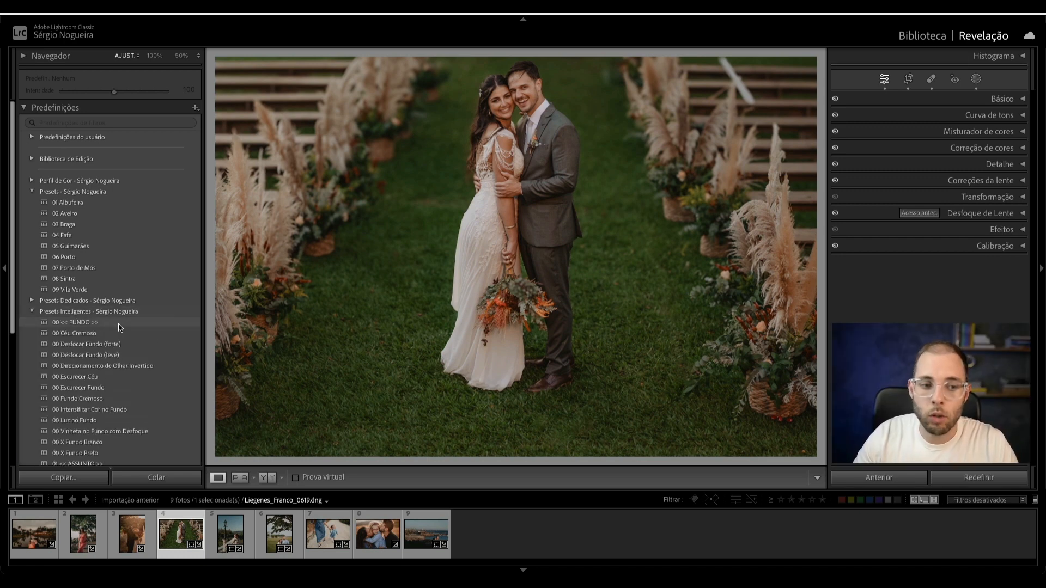
pyautogui.scroll(-5, 117, 328)
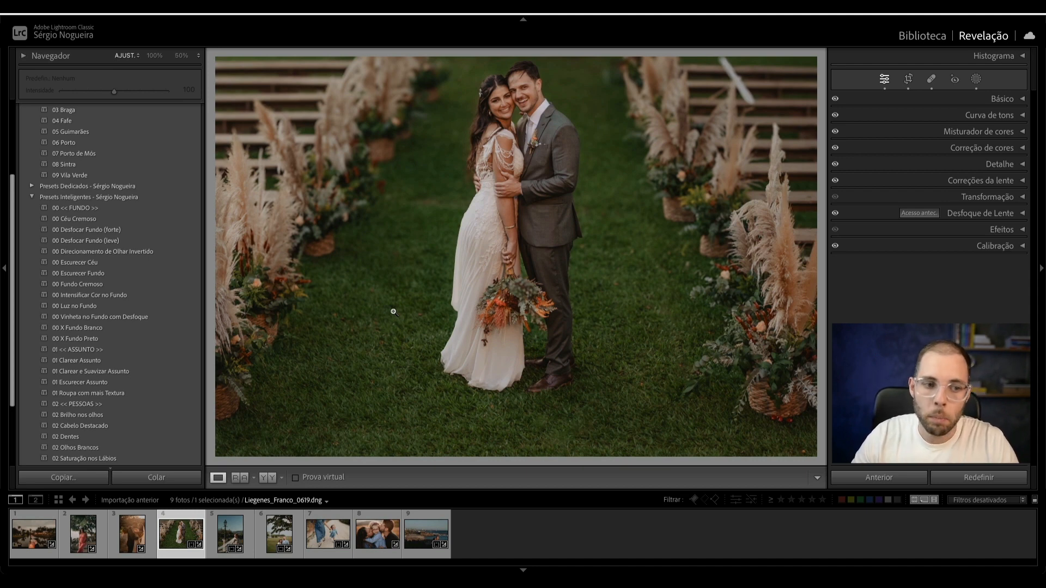
pyautogui.click(141, 274)
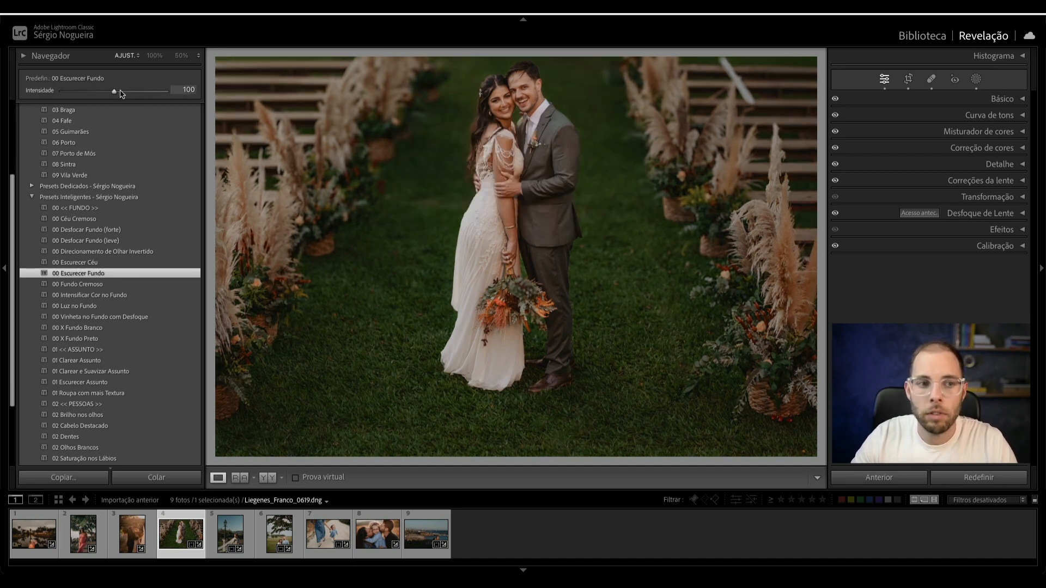
pyautogui.moveTo(114, 92)
pyautogui.mouseDown()
pyautogui.moveTo(157, 94)
pyautogui.moveTo(63, 94)
pyautogui.moveTo(156, 93)
pyautogui.moveTo(95, 95)
pyautogui.mouseUp()
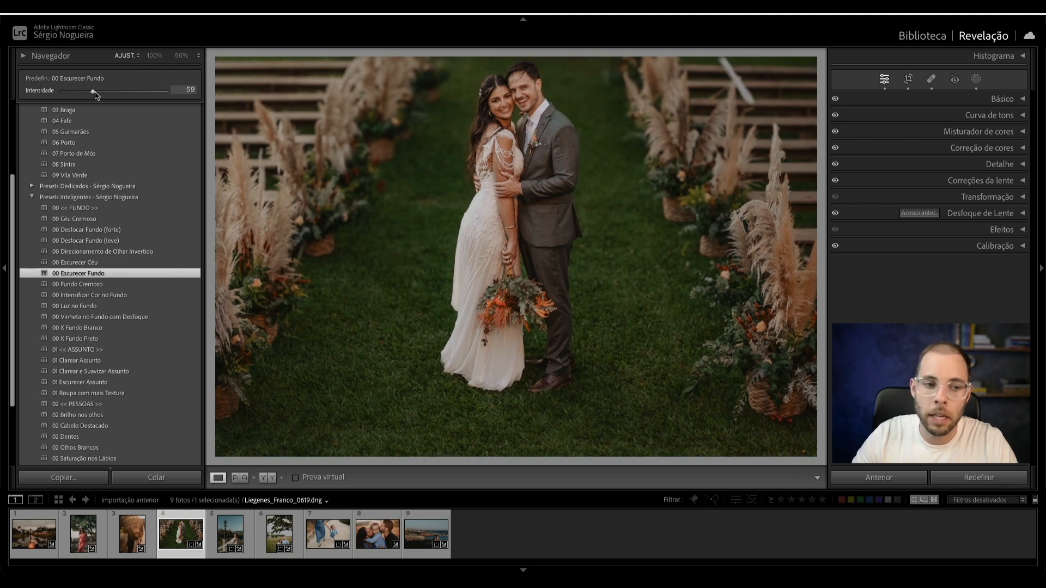
pyautogui.click(168, 362)
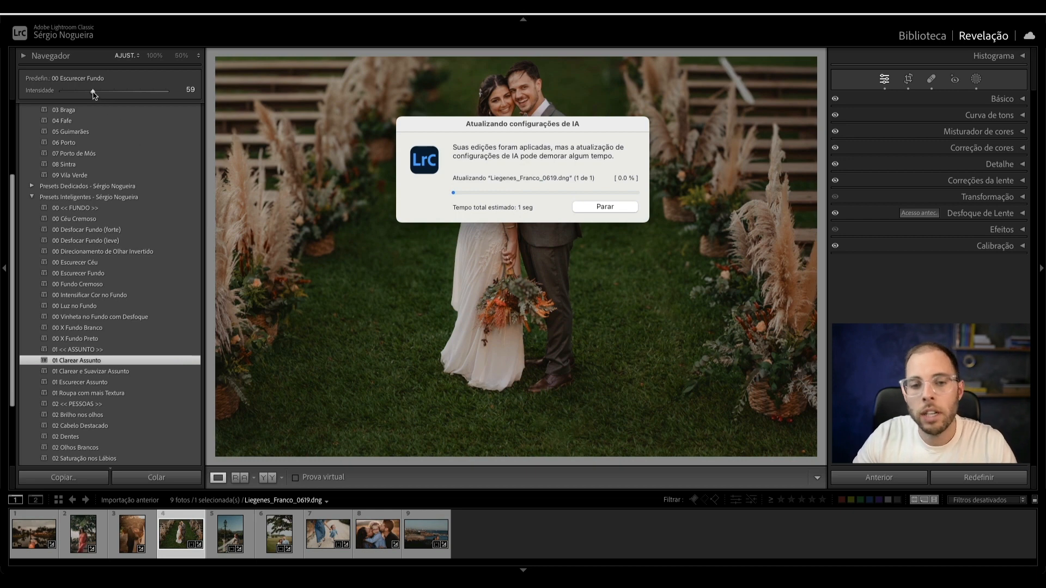
pyautogui.moveTo(114, 92); pyautogui.dragTo(85, 94)
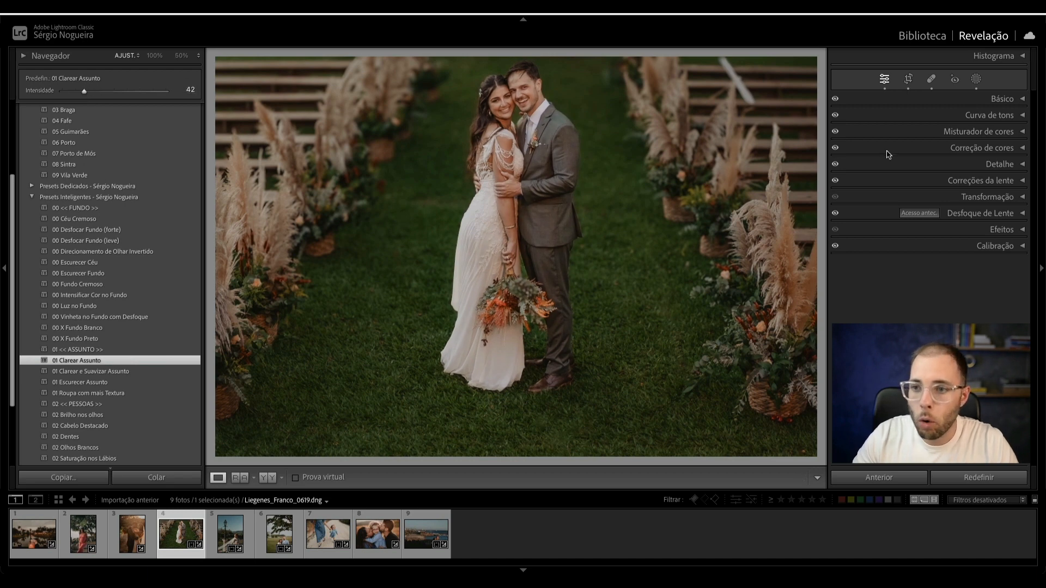
# Step: Compare the wedding photo with all masks hidden and shown, and leave masking
pyautogui.click(976, 78)
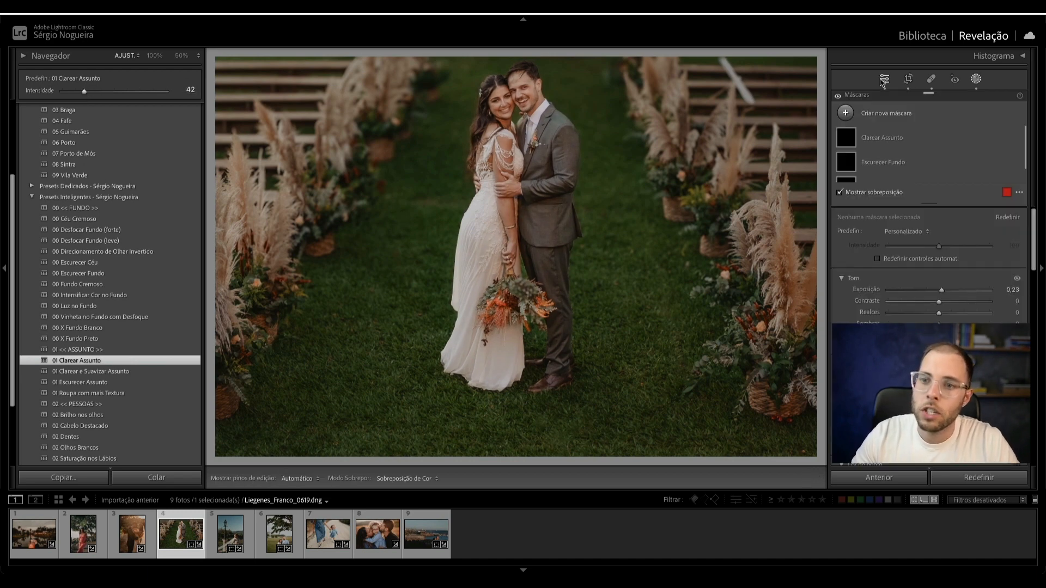
pyautogui.click(837, 97)
pyautogui.click(837, 97)
pyautogui.click(837, 96)
pyautogui.click(838, 96)
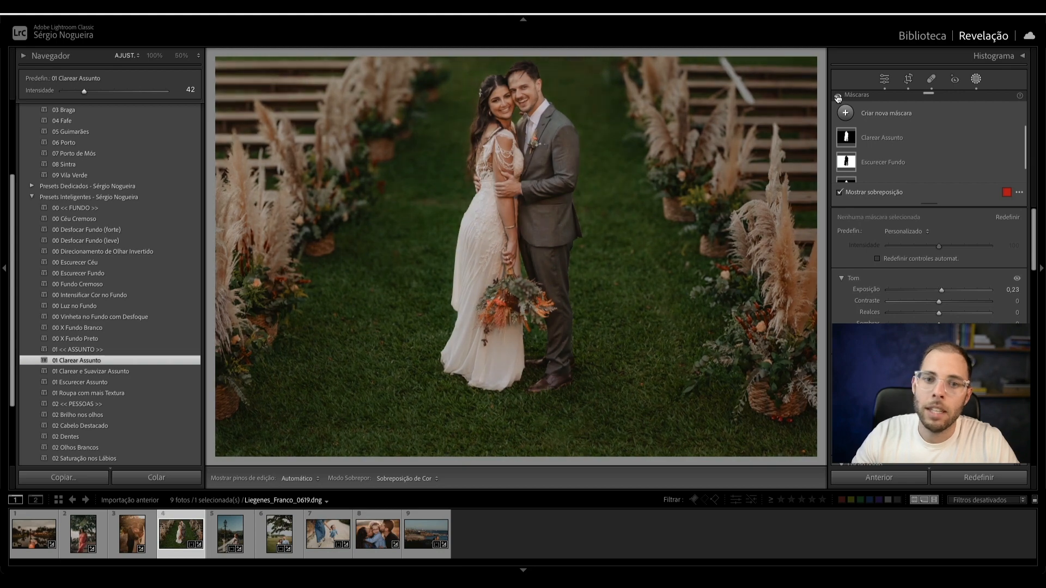
pyautogui.click(838, 97)
pyautogui.click(837, 97)
pyautogui.click(838, 97)
pyautogui.click(837, 96)
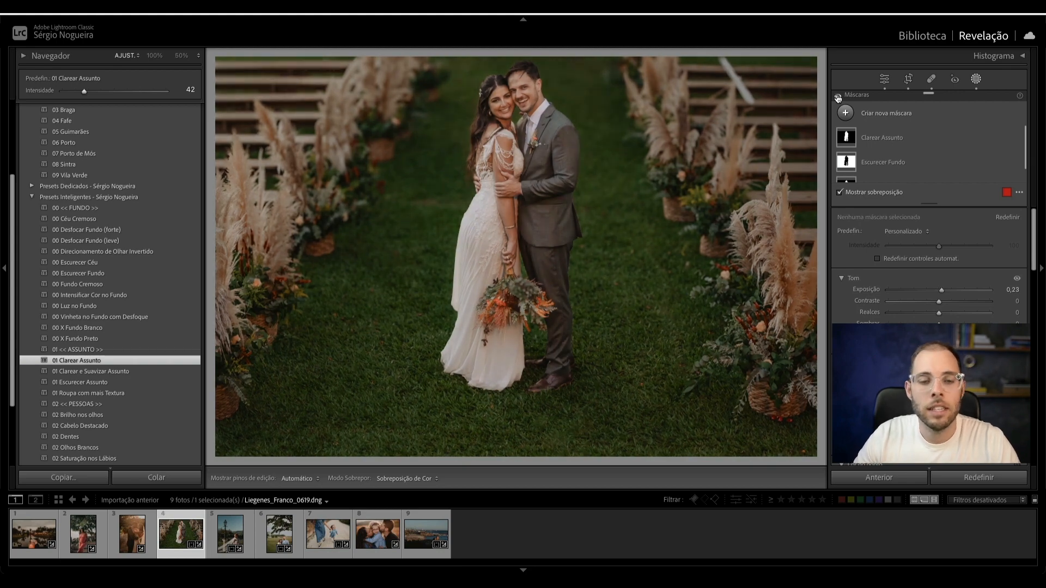
pyautogui.hotkey('shift', 'w')
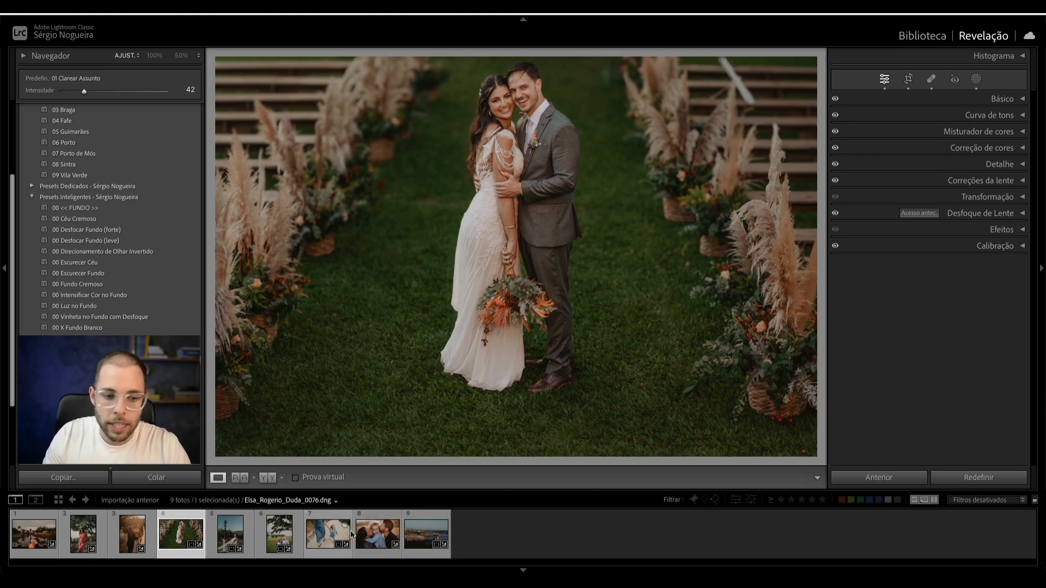
# Step: Open the photo of the parents kissing the little girl and show the Color Mixer's HSL adjustments, with the smart presets collapsed
pyautogui.click(377, 534)
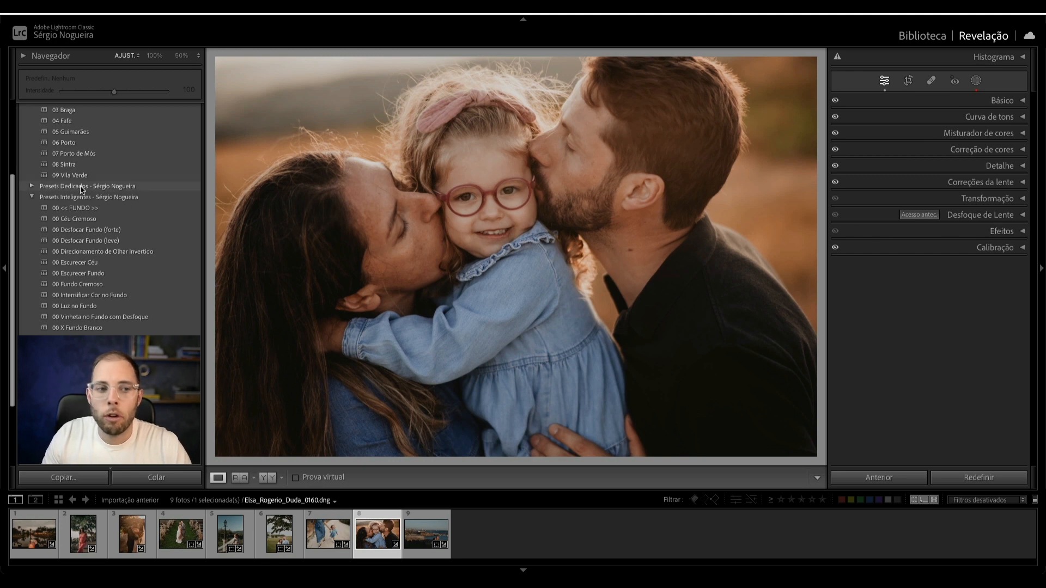
pyautogui.click(32, 198)
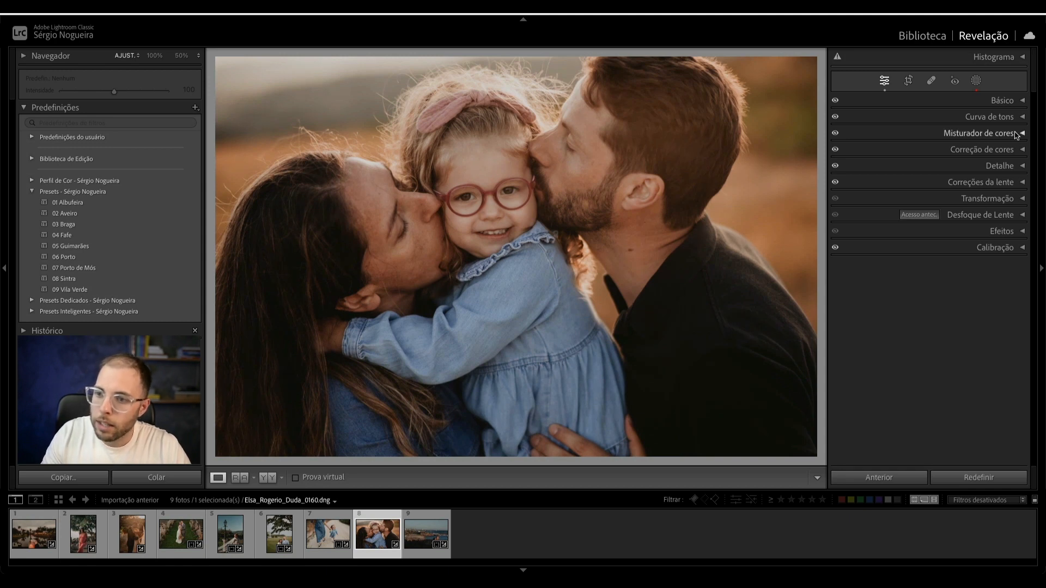
pyautogui.click(1020, 135)
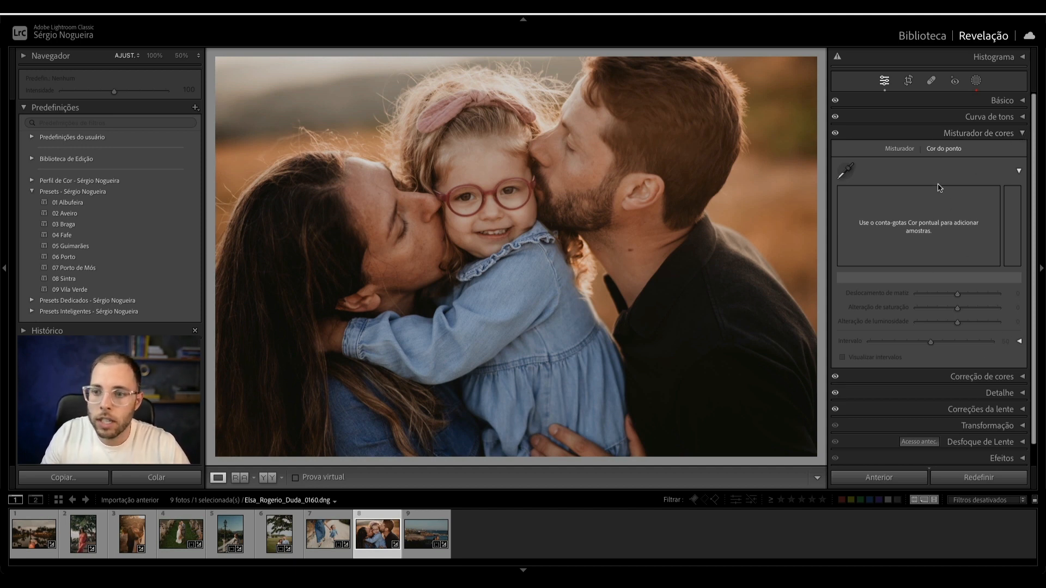
pyautogui.click(910, 150)
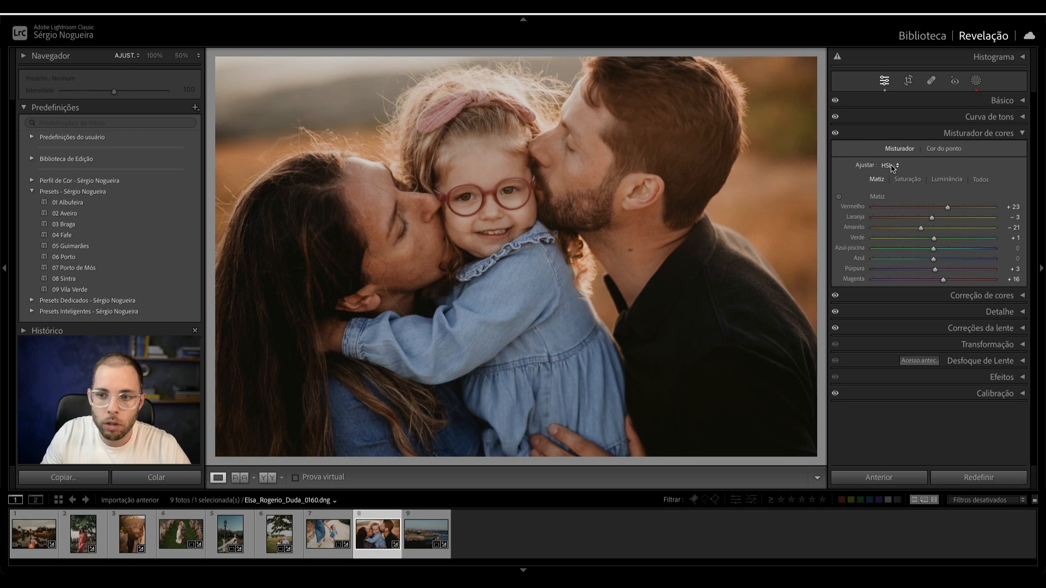
# Step: Examine the Color Mixer's HSL and Color adjustment modes, keeping HSL
pyautogui.click(892, 166)
pyautogui.click(893, 167)
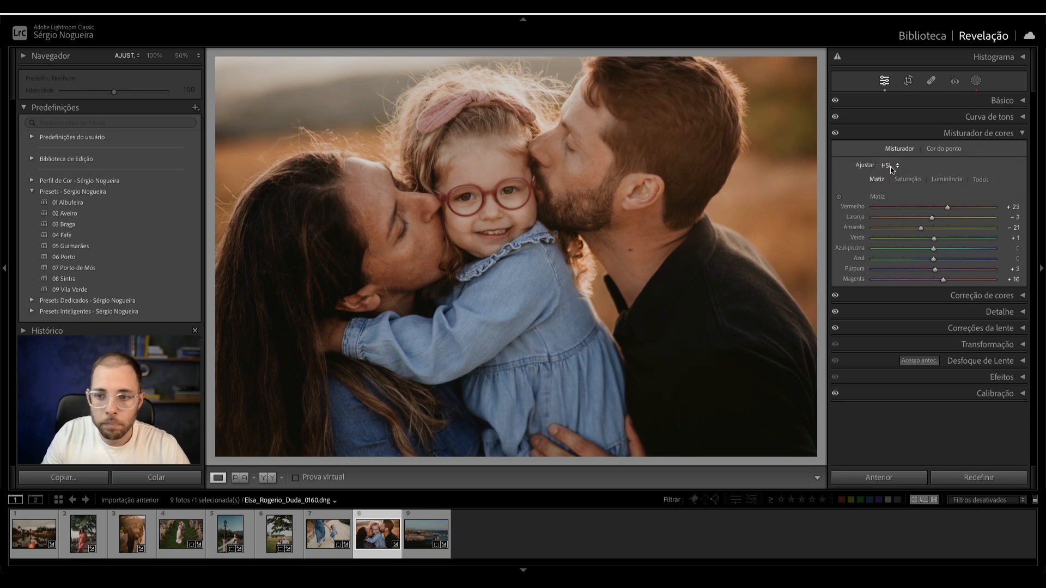
pyautogui.click(898, 167)
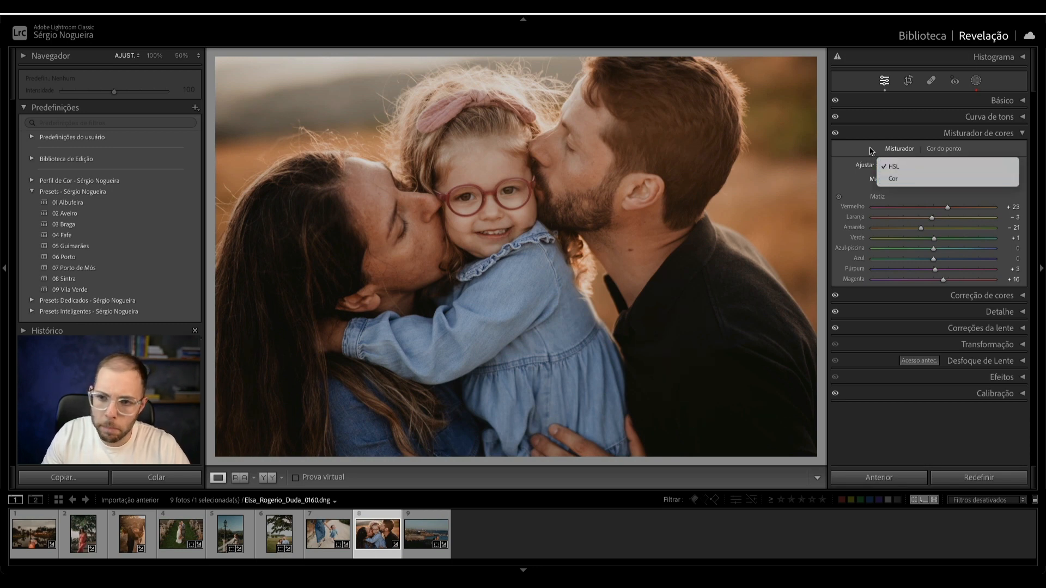
pyautogui.click(898, 166)
pyautogui.click(898, 167)
pyautogui.click(894, 177)
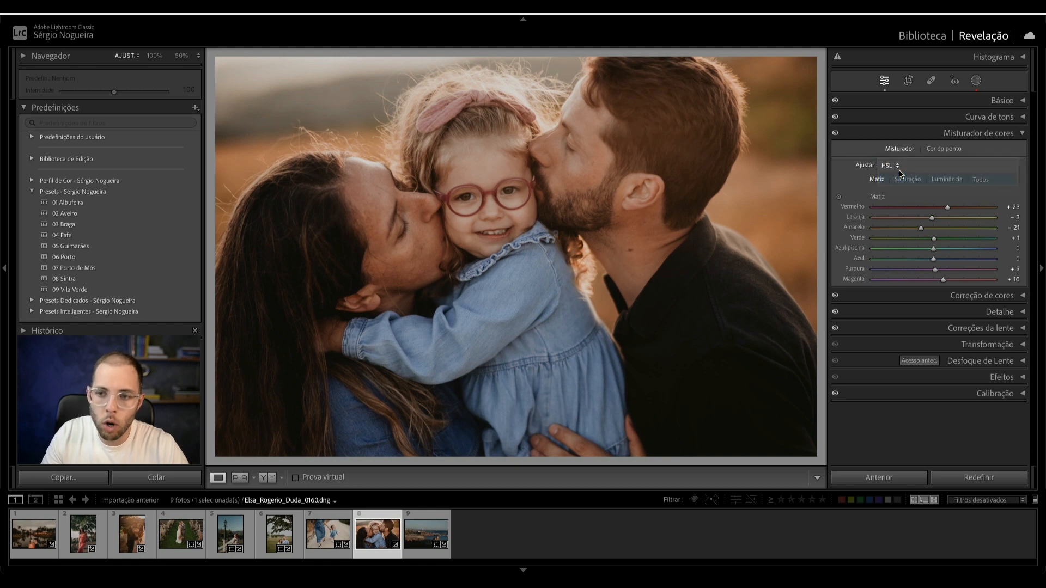
pyautogui.click(904, 166)
pyautogui.click(909, 154)
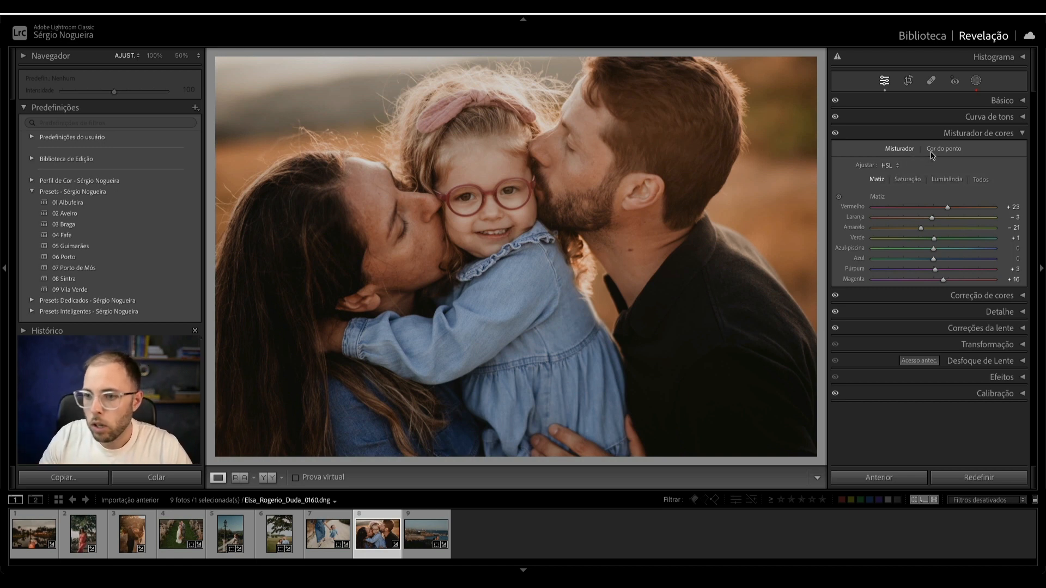
pyautogui.click(978, 139)
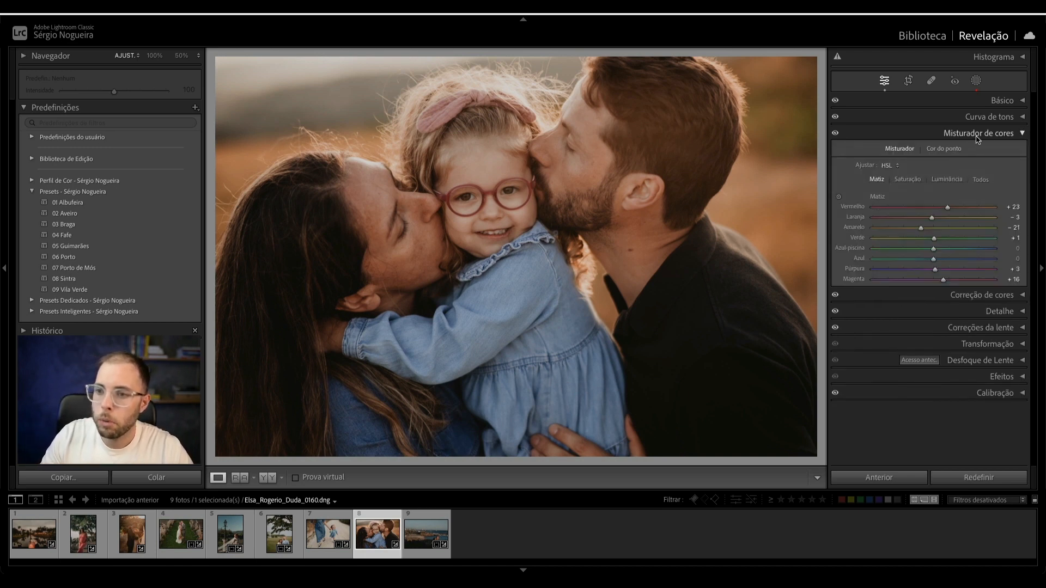
# Step: Sample the blue of the girl's denim dress as a Point Color
pyautogui.click(942, 151)
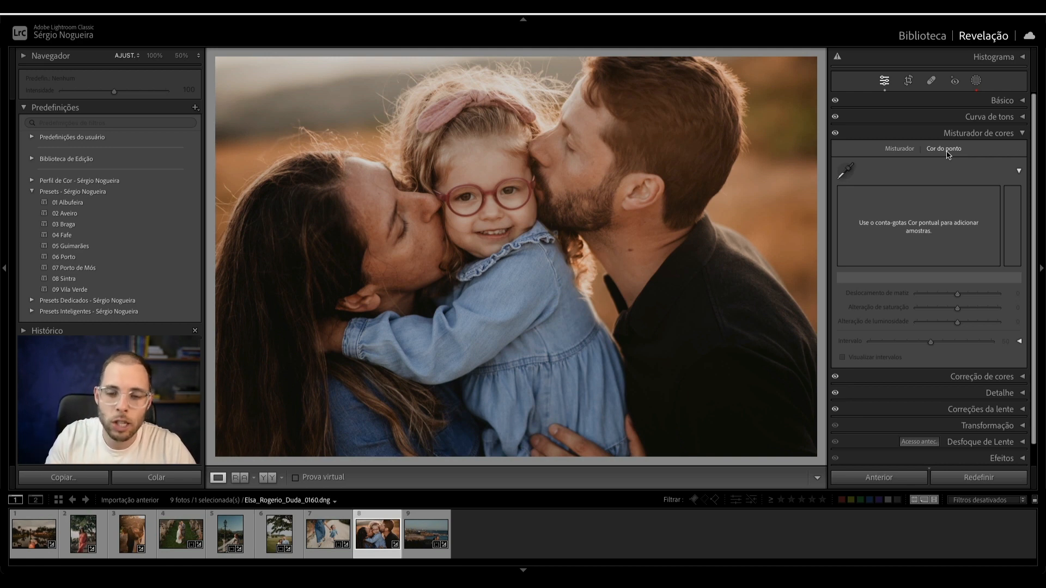
pyautogui.click(847, 171)
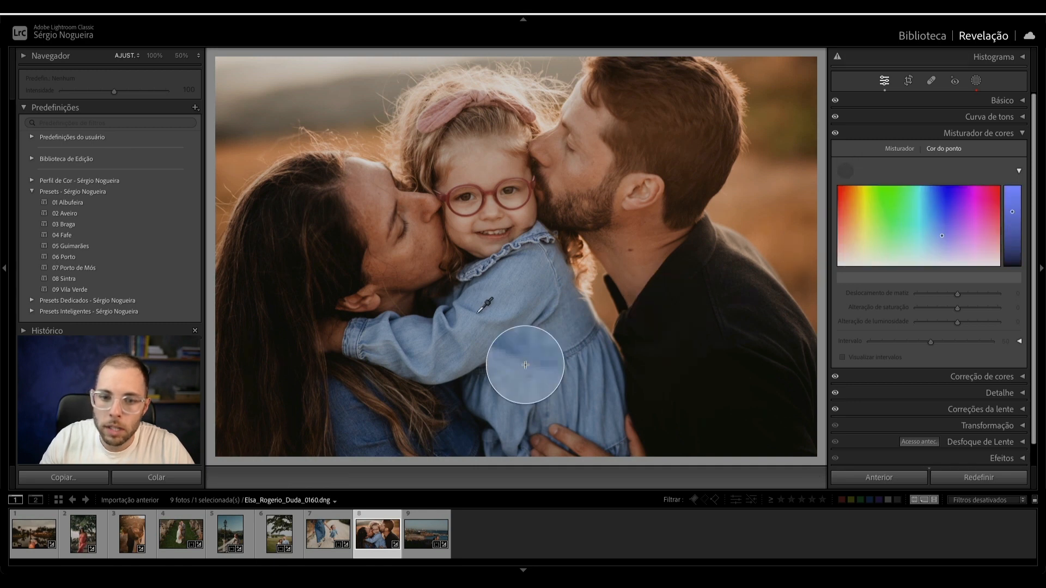
pyautogui.click(511, 286)
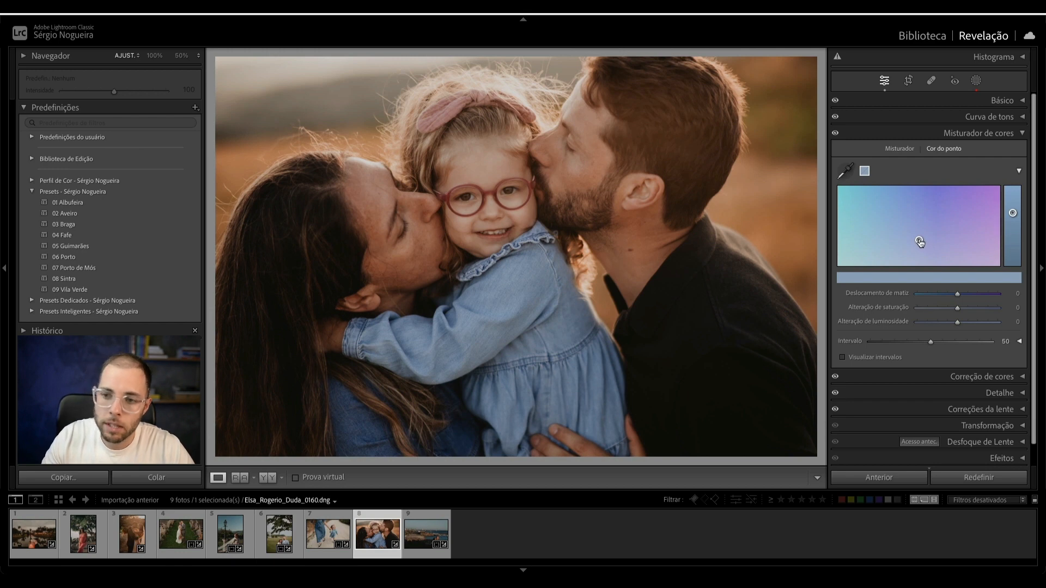
# Step: Shift the dress's sampled blue to hue -1, saturation -8 and luminance 2
pyautogui.moveTo(920, 240); pyautogui.dragTo(935, 243)
pyautogui.moveTo(963, 242); pyautogui.dragTo(919, 238)
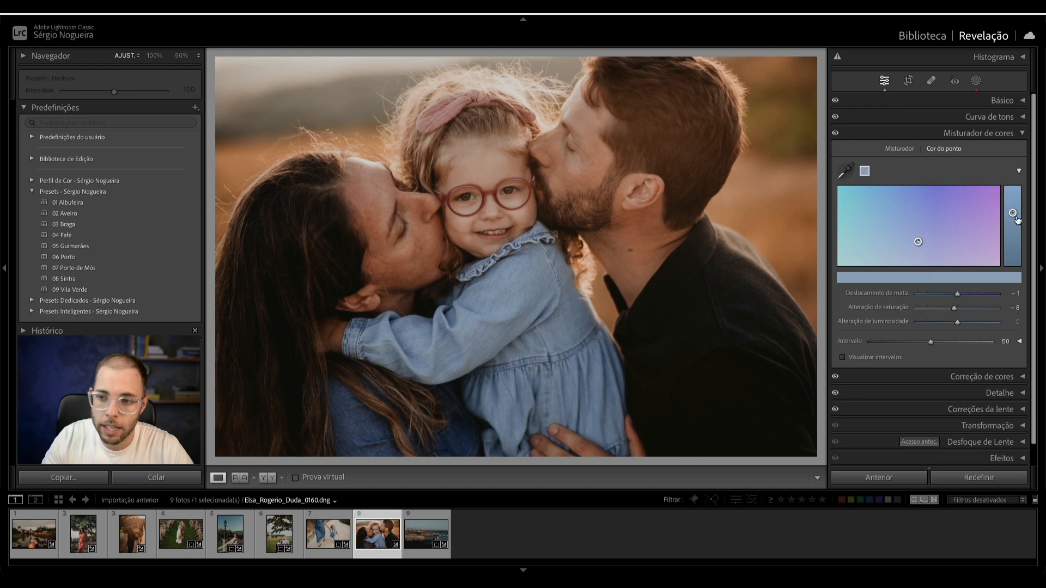
pyautogui.moveTo(1015, 215)
pyautogui.mouseDown()
pyautogui.moveTo(1016, 196)
pyautogui.moveTo(1015, 229)
pyautogui.moveTo(1016, 204)
pyautogui.moveTo(1014, 216)
pyautogui.mouseUp()
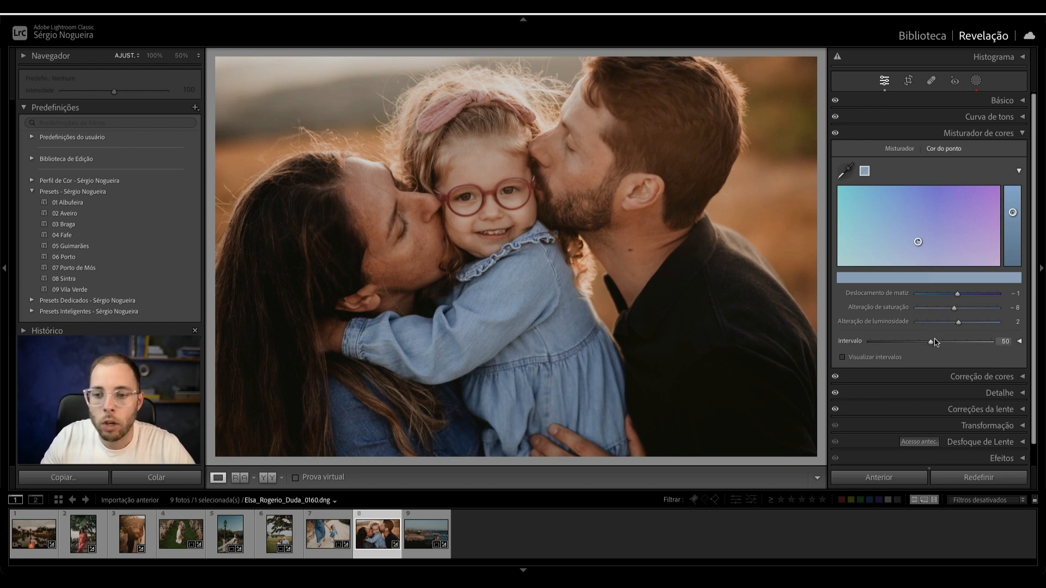
# Step: Narrow the dress's Point Color range to 25 while visualizing the affected areas
pyautogui.moveTo(933, 344)
pyautogui.mouseDown()
pyautogui.moveTo(953, 345)
pyautogui.moveTo(868, 342)
pyautogui.moveTo(982, 344)
pyautogui.moveTo(936, 344)
pyautogui.mouseUp()
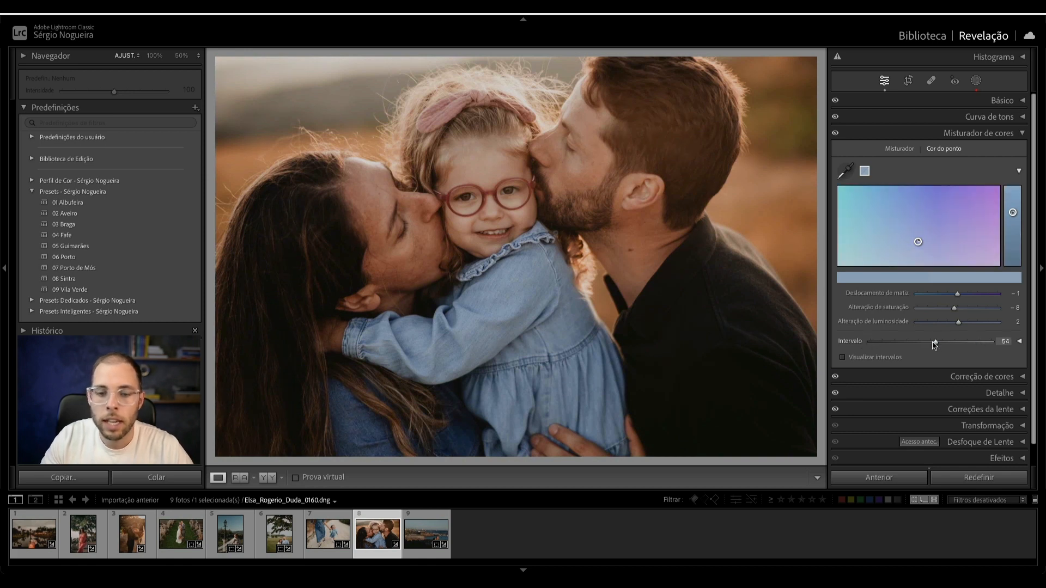
pyautogui.click(869, 362)
pyautogui.moveTo(936, 343); pyautogui.dragTo(902, 343)
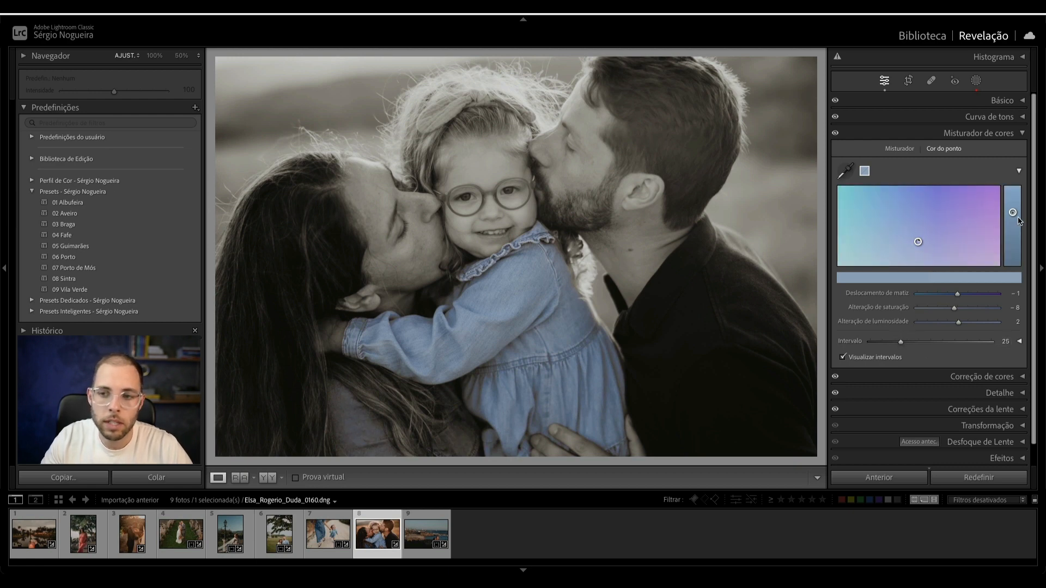
# Step: Shift the dress's sampled blue to hue 1, saturation 21 and luminance 18, and turn off the range visualization
pyautogui.moveTo(1015, 216); pyautogui.dragTo(1013, 209)
pyautogui.moveTo(918, 241); pyautogui.dragTo(921, 231)
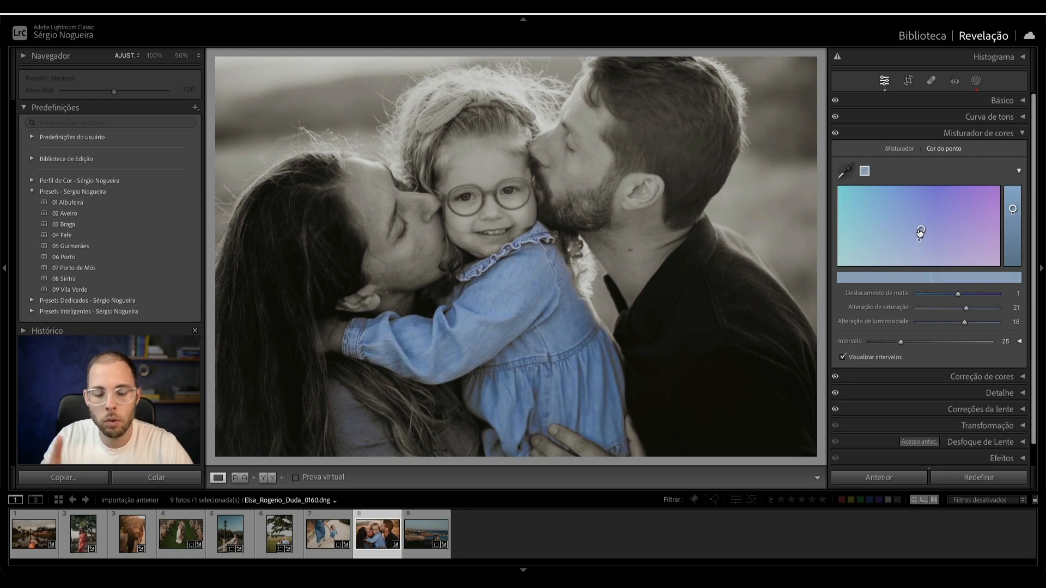
pyautogui.click(892, 360)
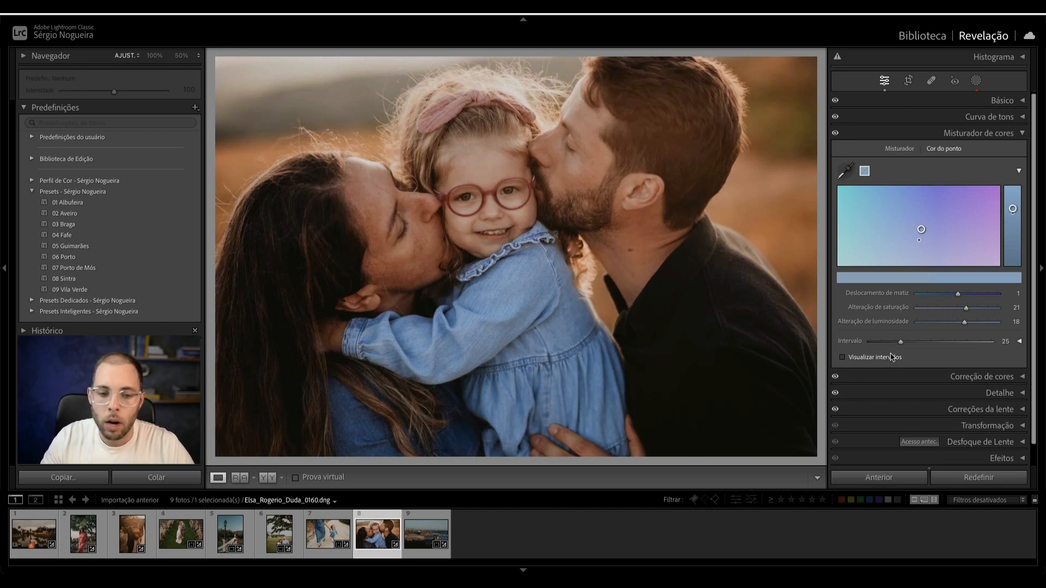
# Step: Open the photo of the couple beneath the tree and shift the grass's hue with targeted adjustment to yellow +25 and green +19
pyautogui.click(268, 538)
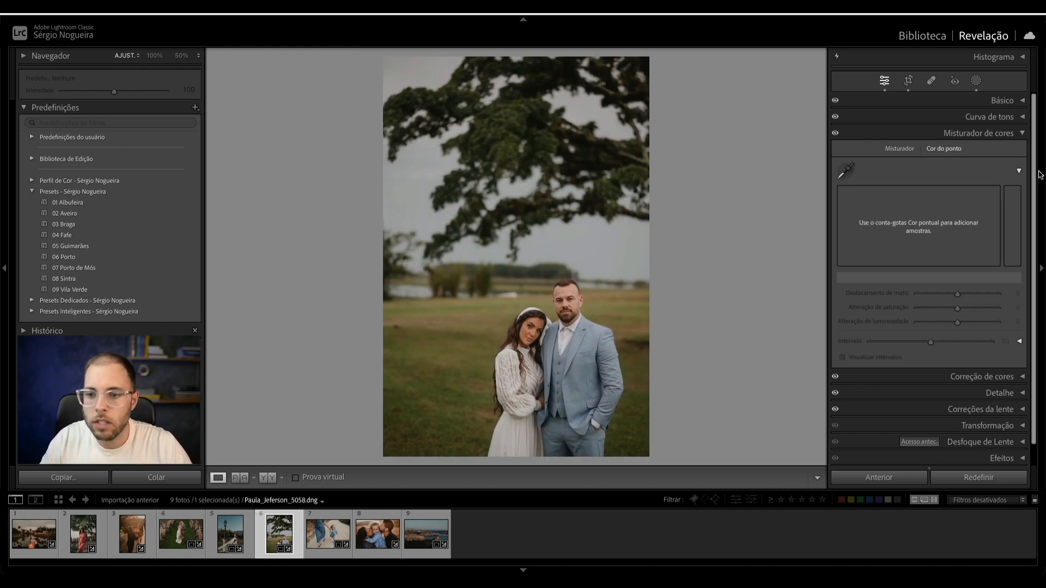
pyautogui.click(899, 149)
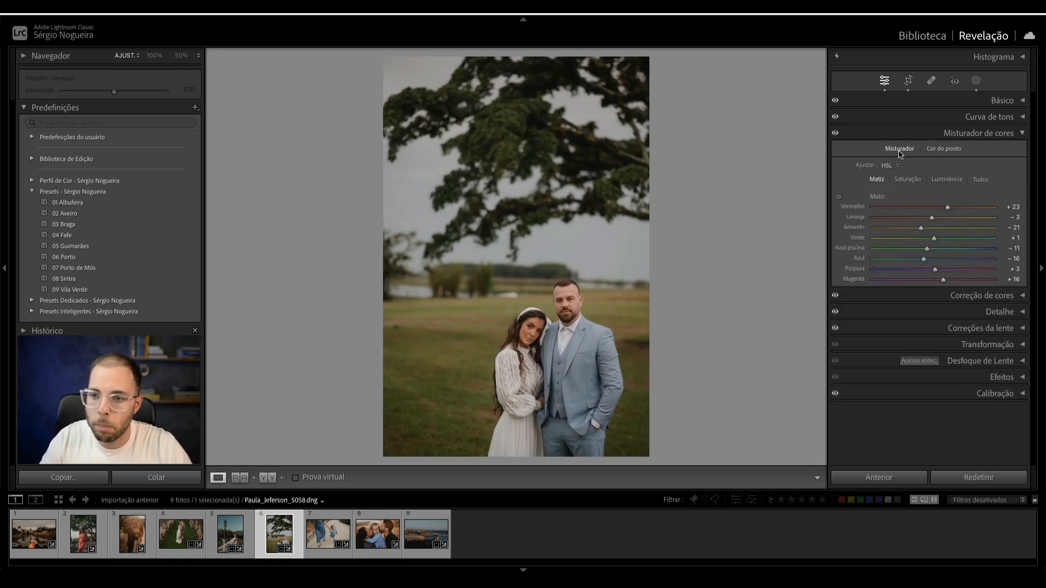
pyautogui.click(839, 197)
pyautogui.moveTo(502, 352); pyautogui.dragTo(502, 376)
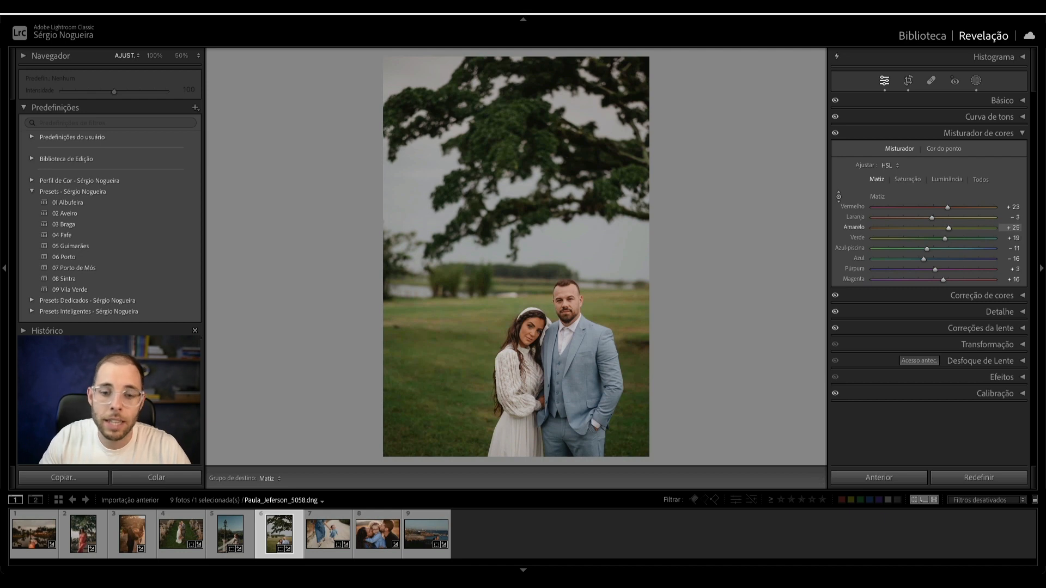
pyautogui.press('Escape')
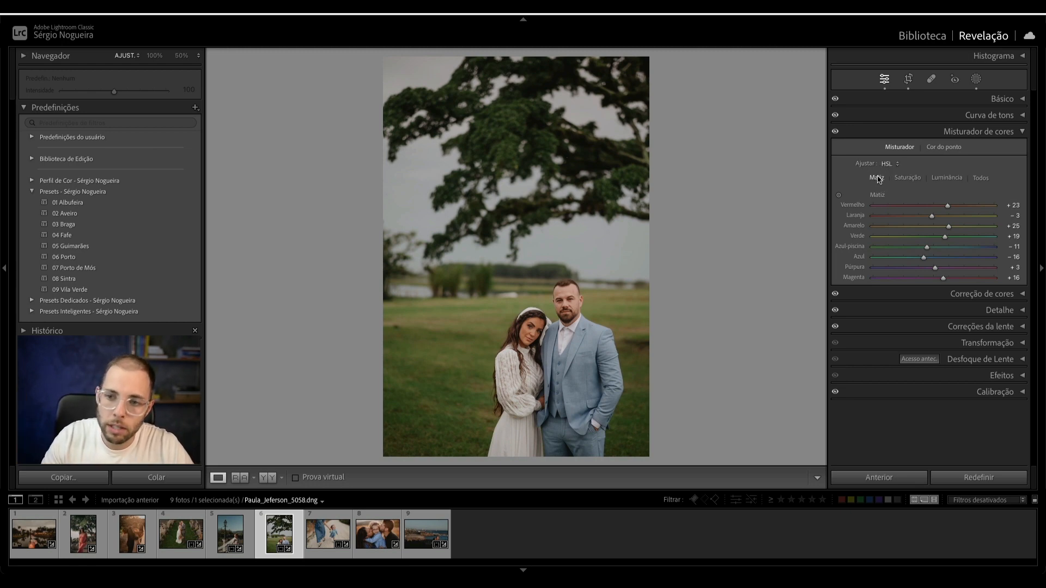
# Step: Shift the groom's suit hue with targeted adjustment to blue -18 and purple -17
pyautogui.click(839, 195)
pyautogui.moveTo(593, 354)
pyautogui.mouseDown()
pyautogui.moveTo(593, 389)
pyautogui.moveTo(593, 347)
pyautogui.mouseUp()
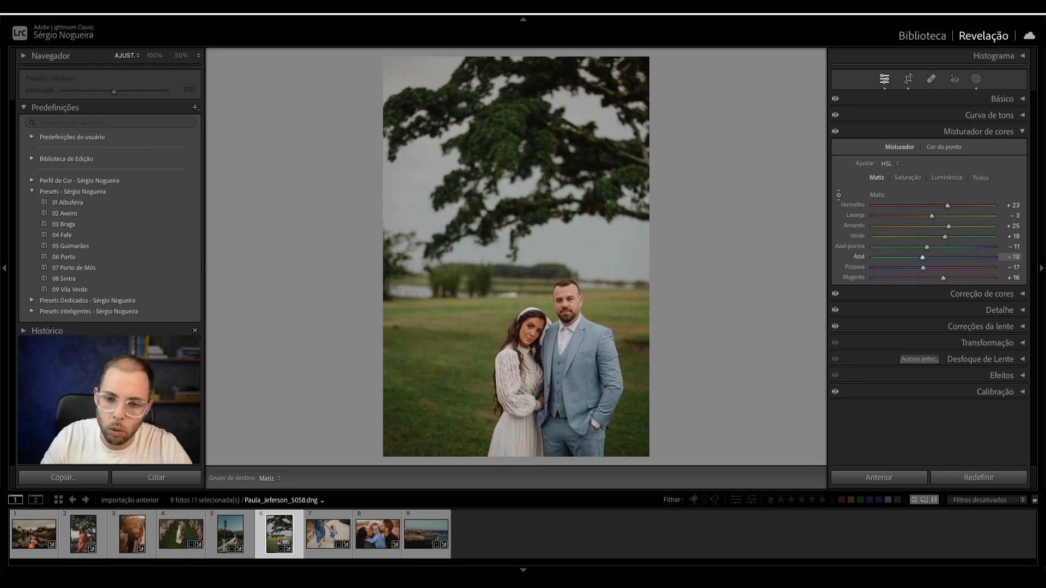
# Step: Try a targeted saturation adjustment on the groom's suit with blue +46 and purple -17, and undo it
pyautogui.click(909, 180)
pyautogui.moveTo(588, 376)
pyautogui.mouseDown()
pyautogui.moveTo(588, 329)
pyautogui.moveTo(588, 378)
pyautogui.moveTo(605, 381)
pyautogui.mouseUp()
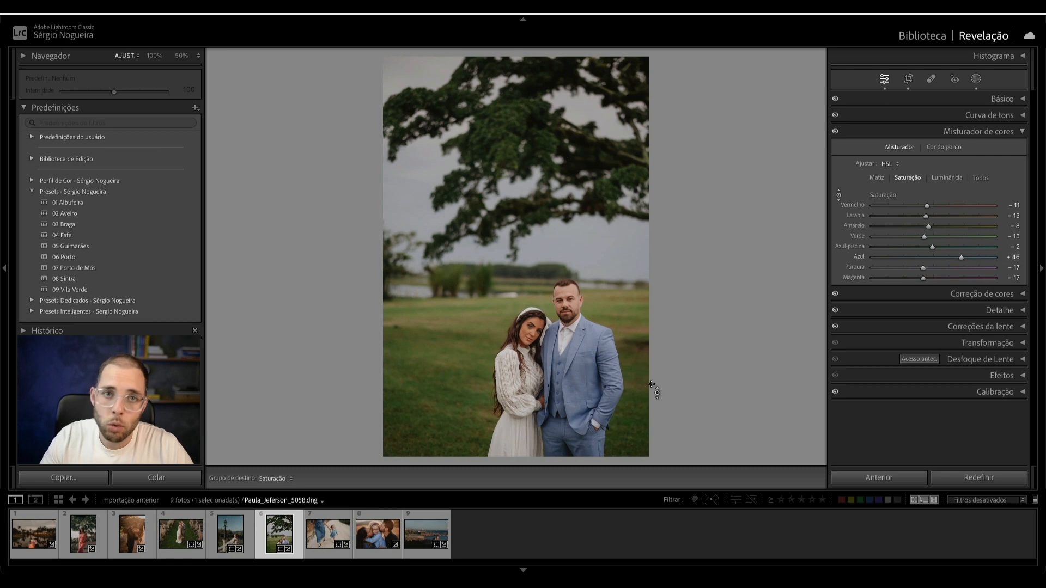
pyautogui.hotkey('ctrl', 'z')
pyautogui.hotkey('ctrl', 'z')
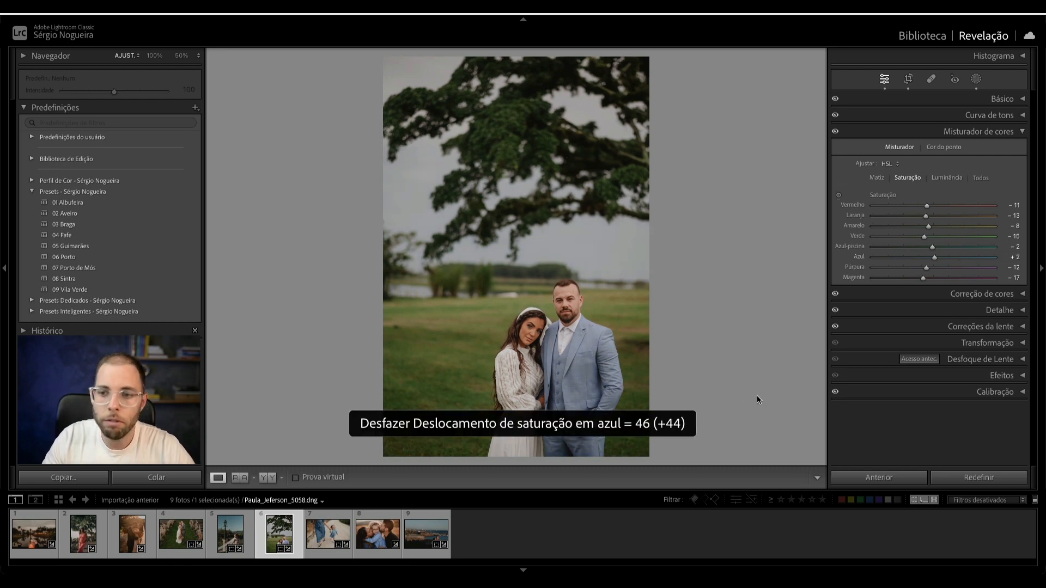
# Step: Add a new subject mask covering the couple and check its overlay, leaving the overlay off
pyautogui.click(1008, 131)
pyautogui.click(976, 79)
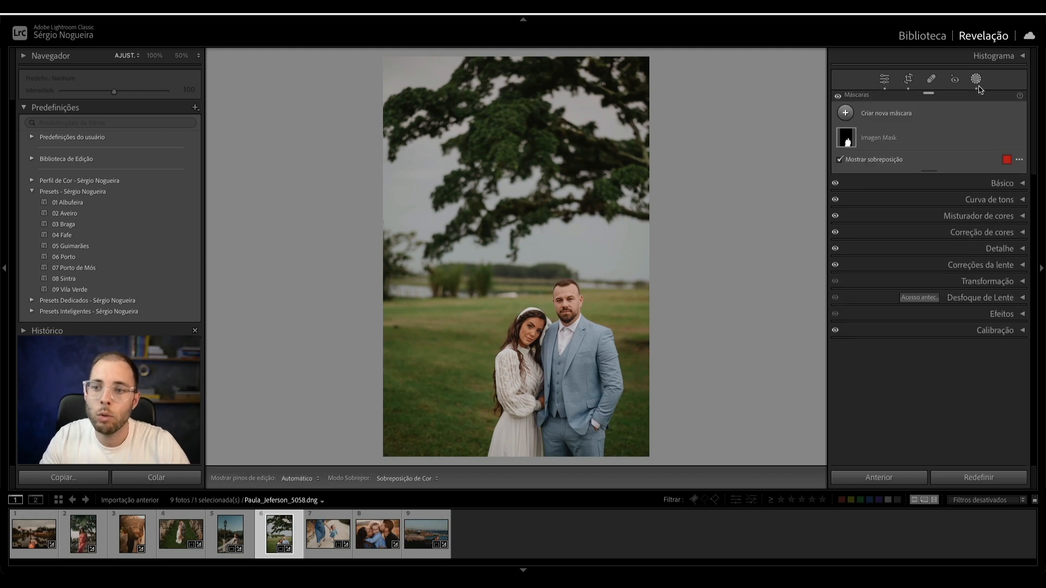
pyautogui.click(883, 114)
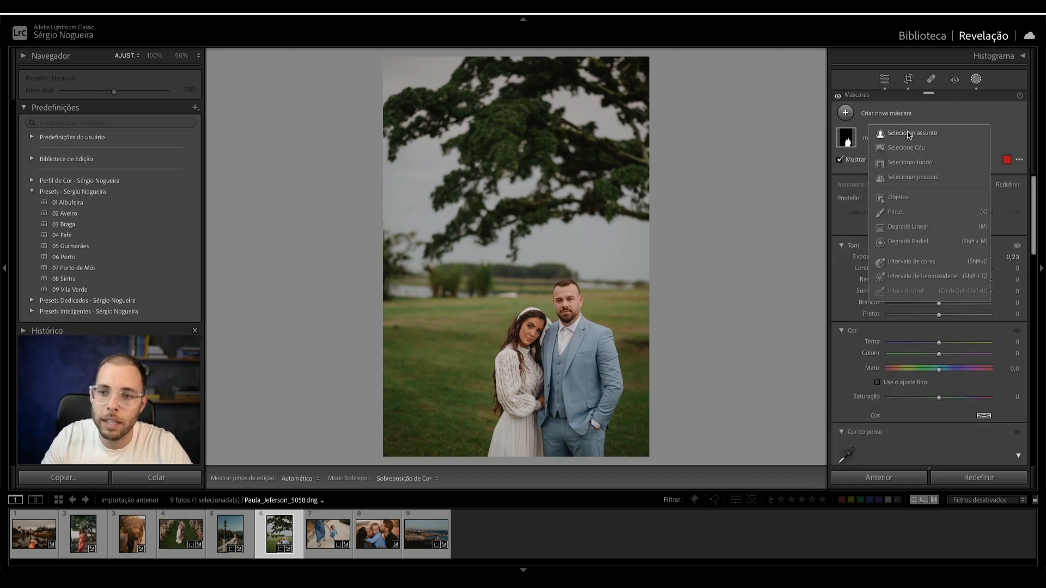
pyautogui.click(910, 135)
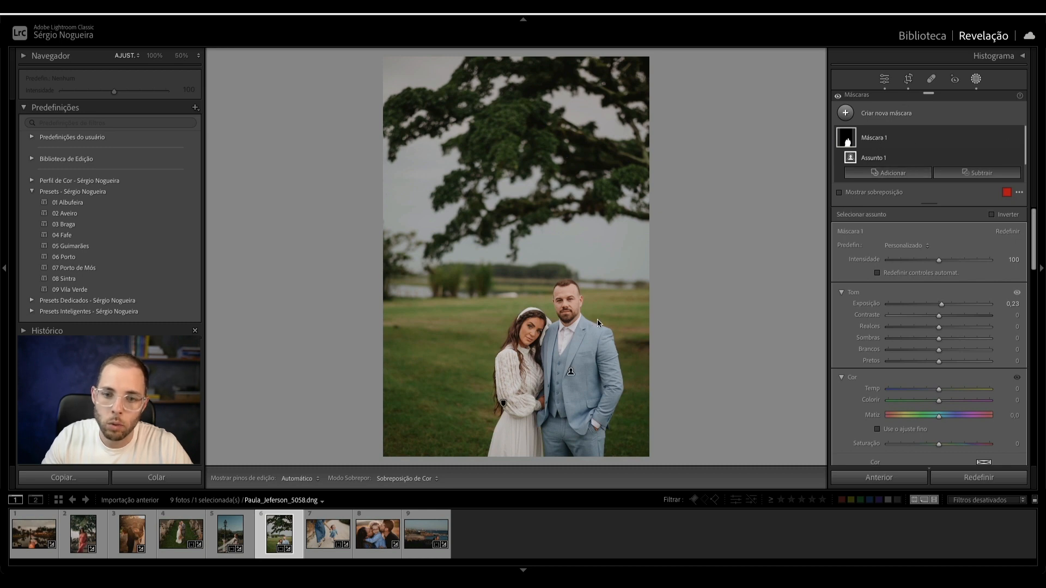
pyautogui.click(857, 193)
pyautogui.click(857, 193)
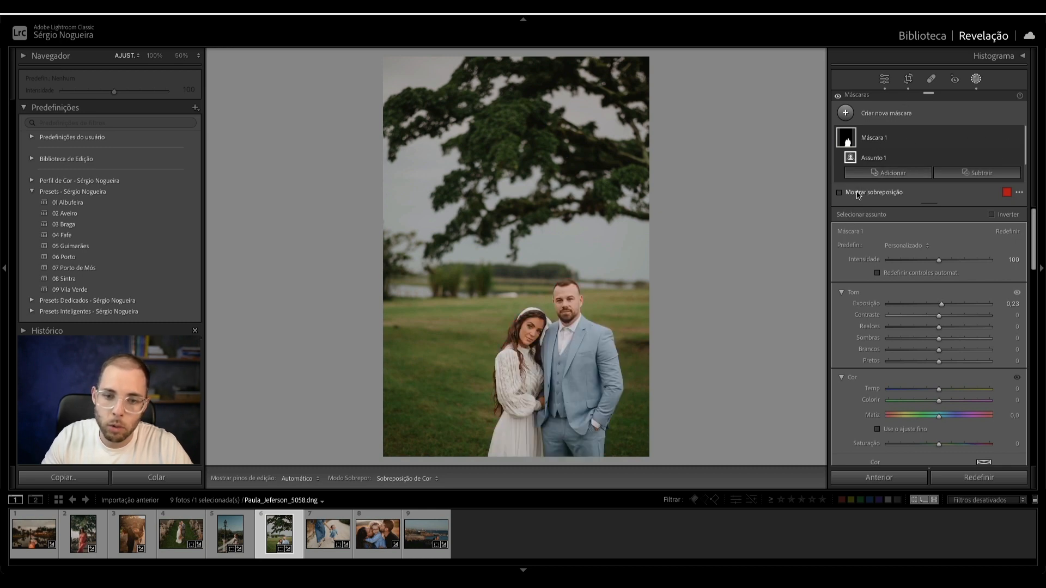
# Step: Sample the suit's light blue as a Point Color within the subject mask, make it brighter and more saturated, and leave masking
pyautogui.scroll(-10, 994, 338)
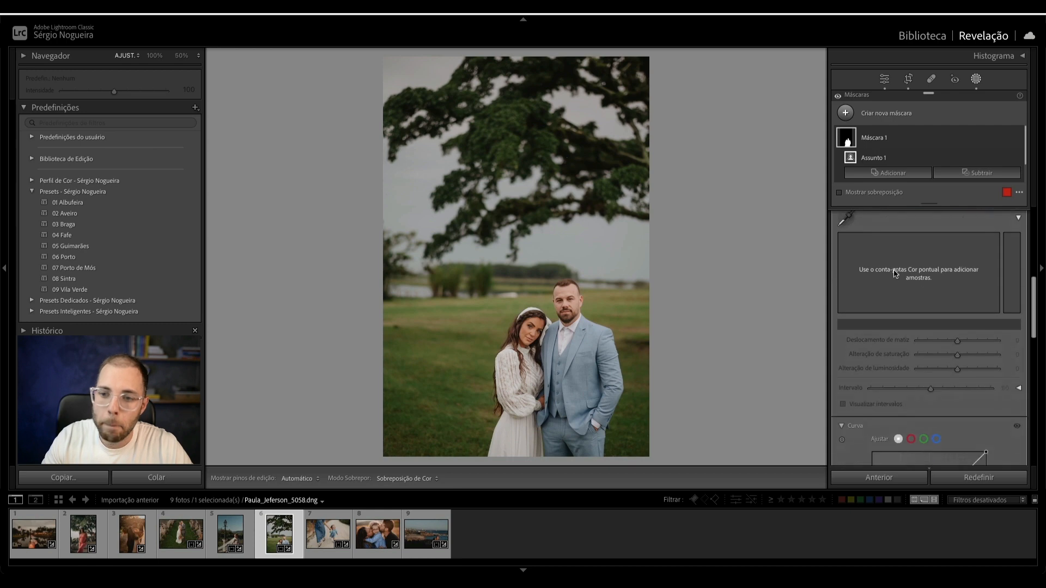
pyautogui.click(847, 255)
pyautogui.click(642, 398)
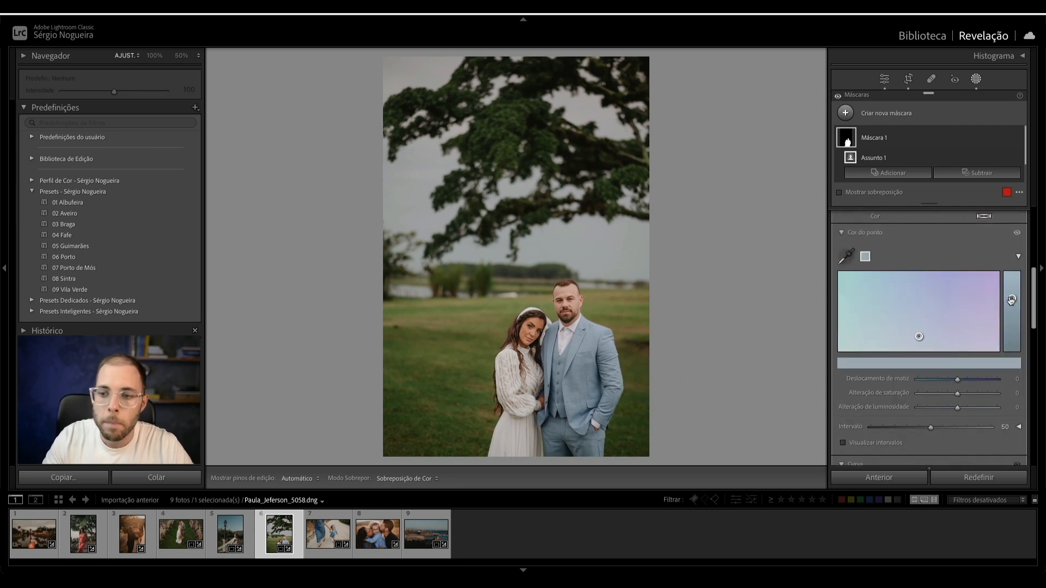
pyautogui.moveTo(1012, 300)
pyautogui.mouseDown()
pyautogui.moveTo(1012, 287)
pyautogui.moveTo(1013, 299)
pyautogui.mouseUp()
pyautogui.moveTo(920, 340); pyautogui.dragTo(922, 322)
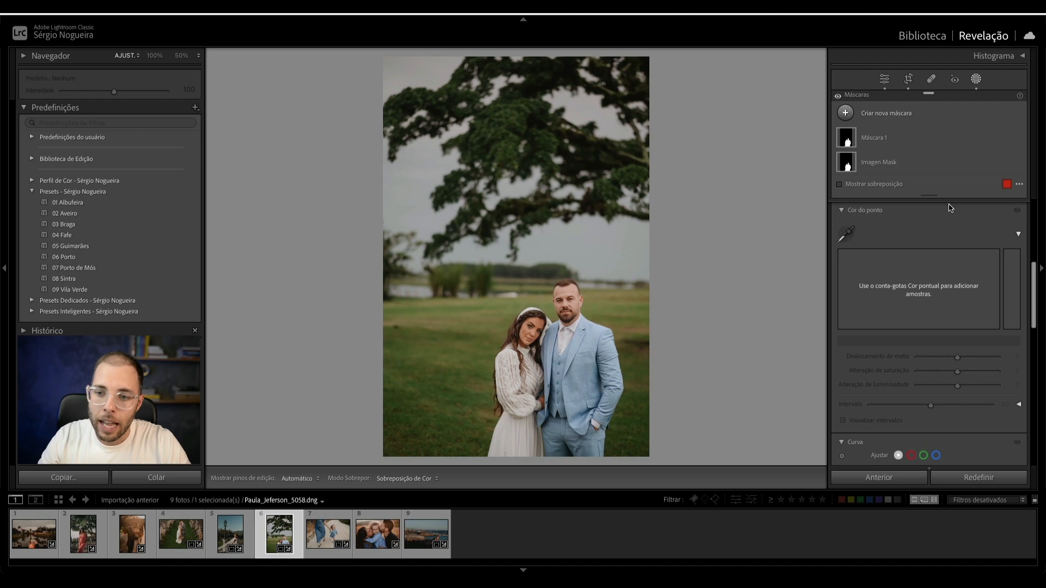
pyautogui.scroll(3, 905, 229)
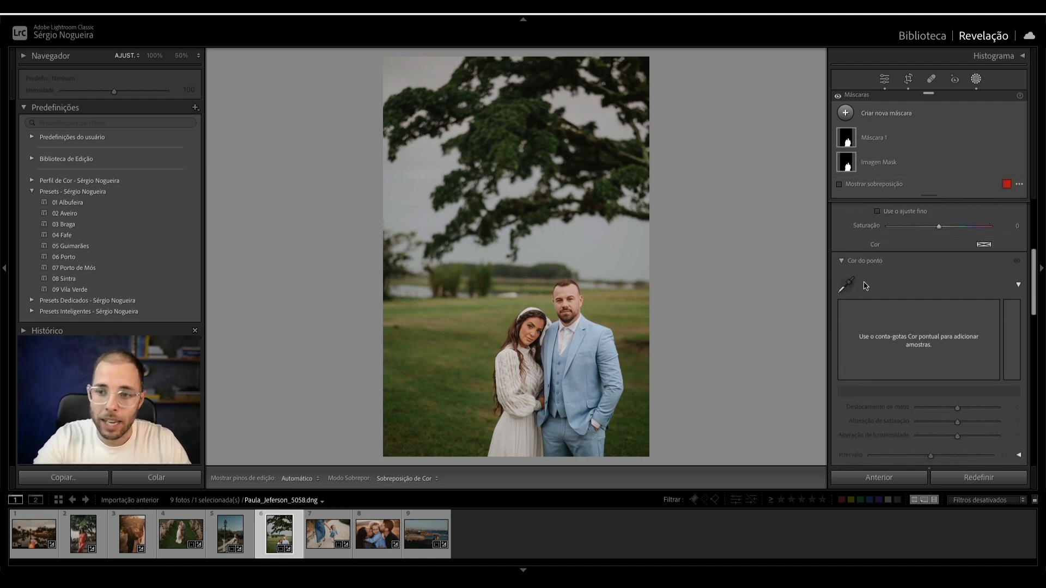
pyautogui.click(976, 82)
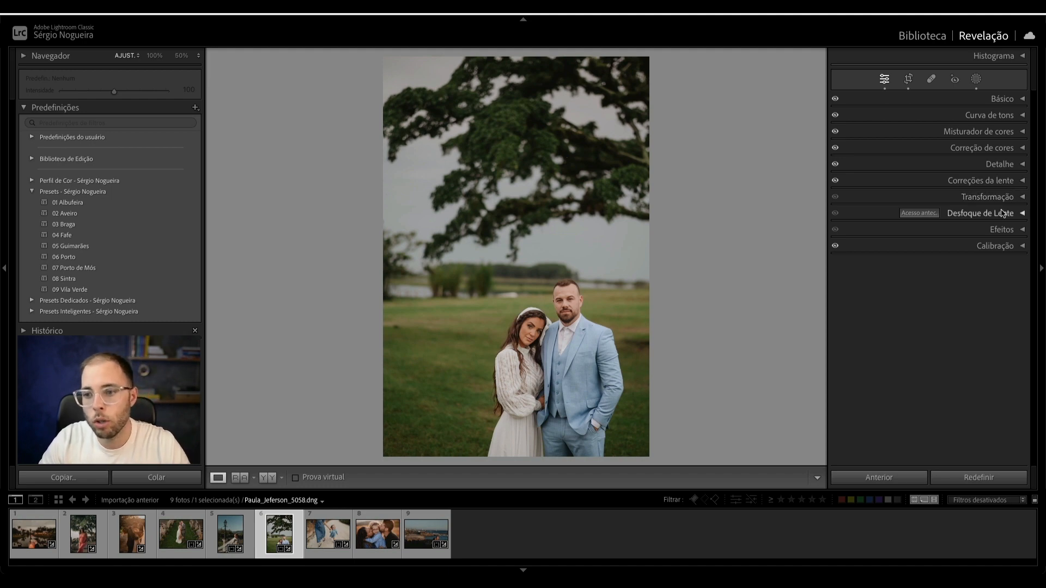
# Step: Sample the grass as a Point Color in the Color Mixer and shift it to hue 34, saturation -33 and luminance 25
pyautogui.click(1008, 149)
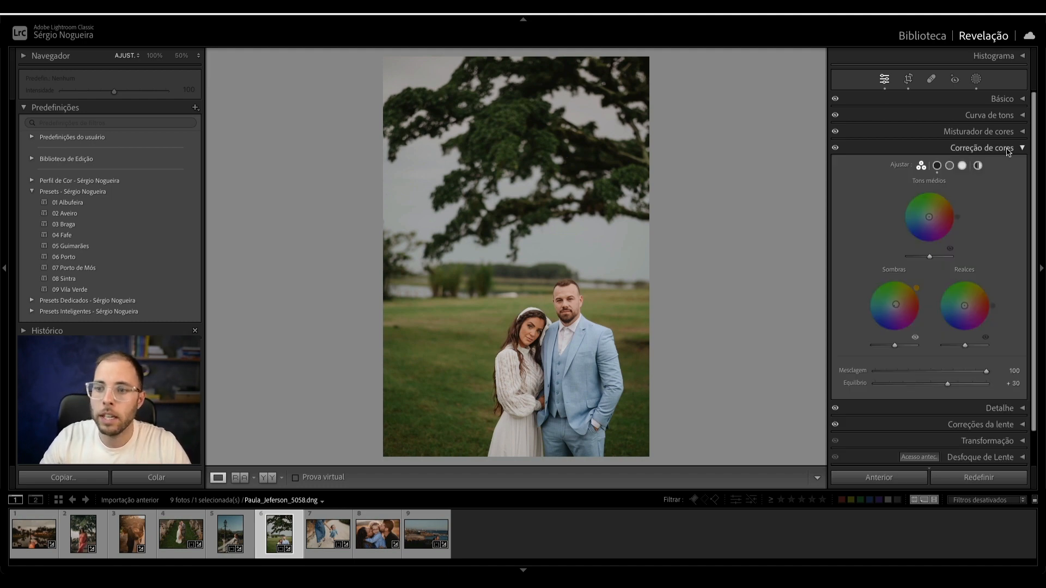
pyautogui.click(1008, 149)
pyautogui.click(1003, 132)
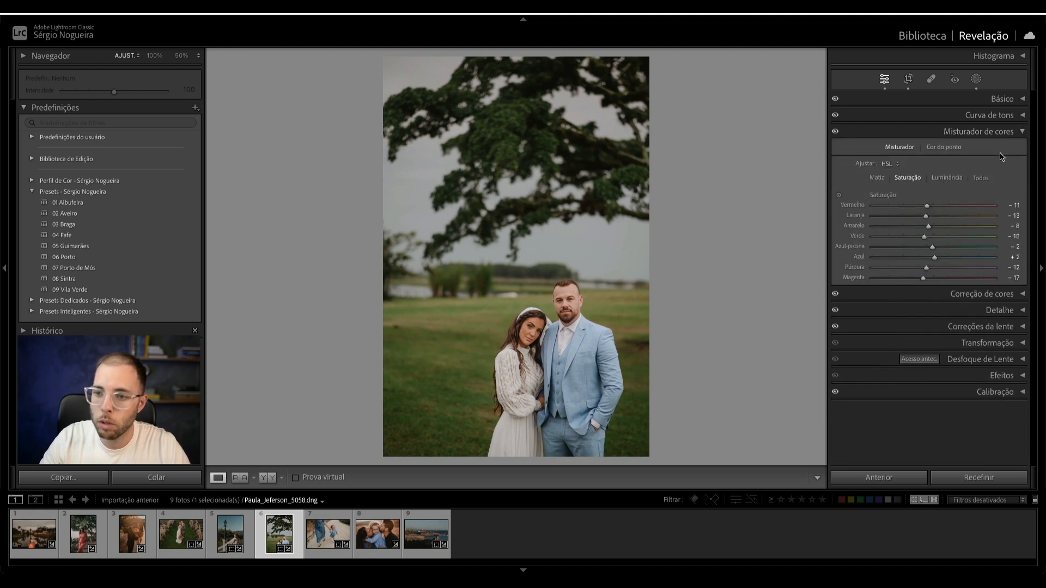
pyautogui.click(949, 147)
pyautogui.click(846, 169)
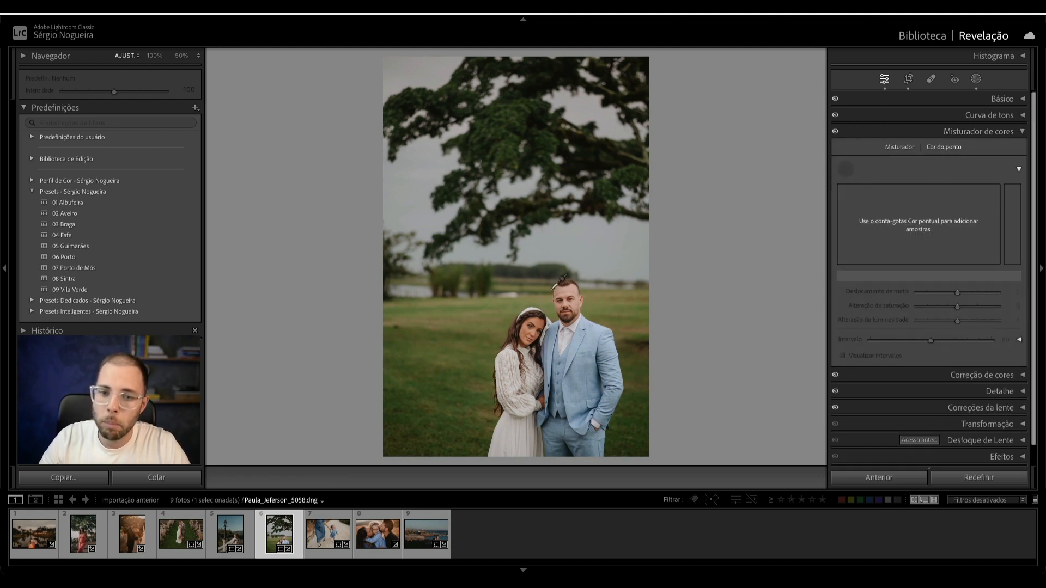
pyautogui.click(472, 331)
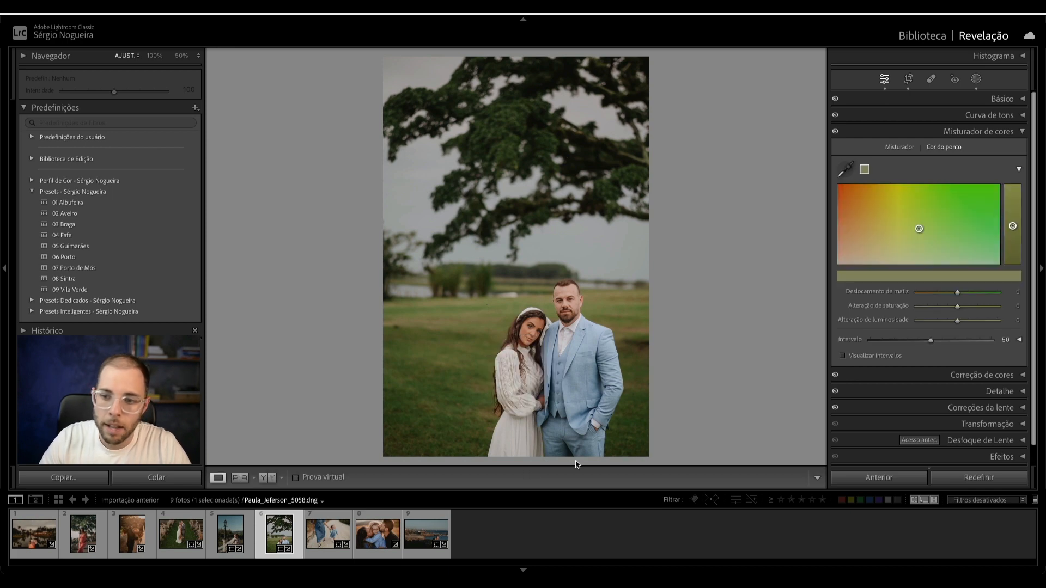
pyautogui.moveTo(921, 230); pyautogui.dragTo(1013, 218)
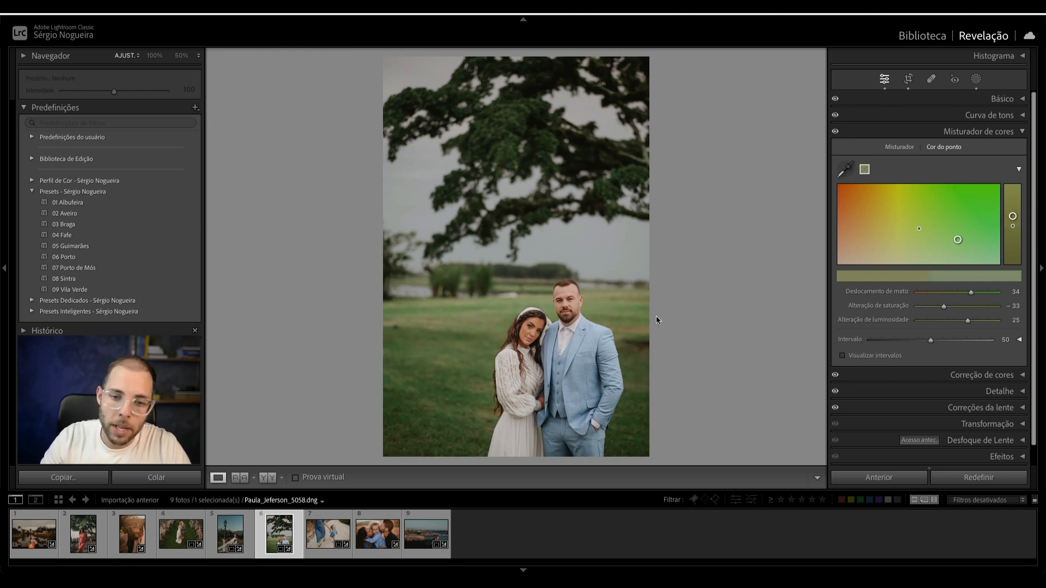
# Step: Sample the couple's skin tone as a second Point Color and set its saturation to -3 and luminance to 11
pyautogui.click(846, 169)
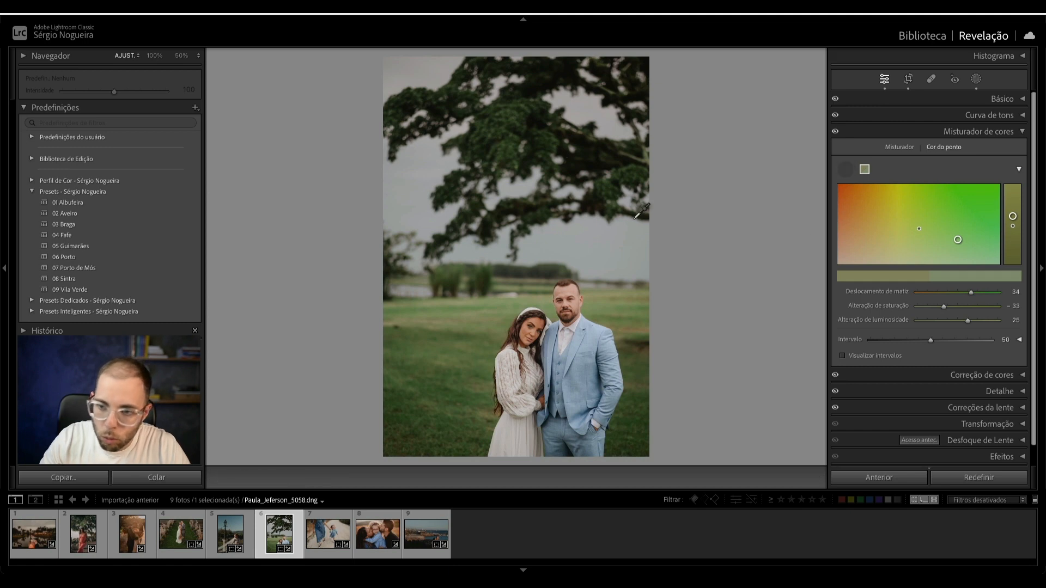
pyautogui.click(575, 381)
pyautogui.moveTo(1013, 216); pyautogui.dragTo(1014, 217)
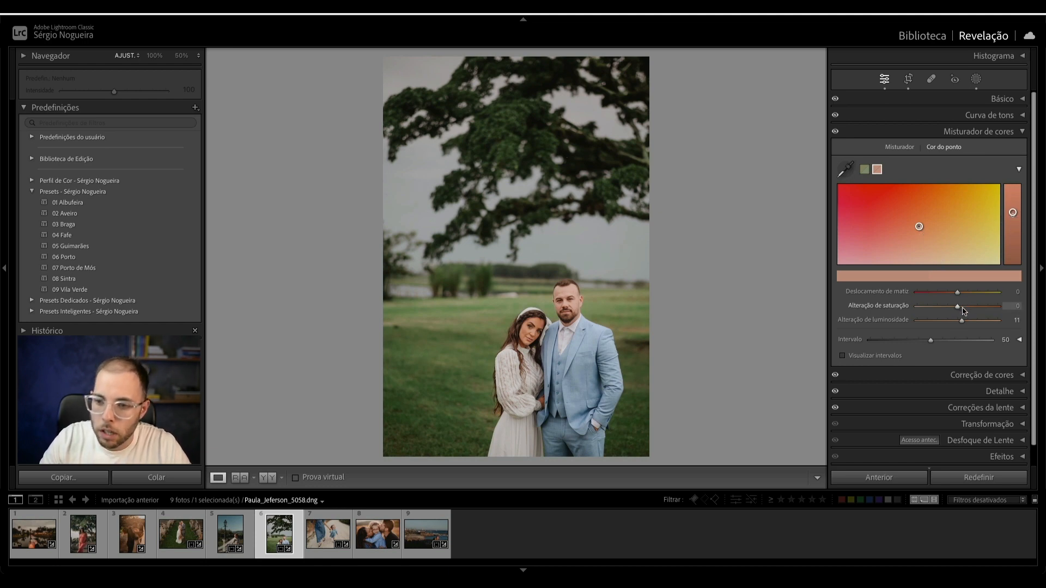
pyautogui.moveTo(958, 309)
pyautogui.mouseDown()
pyautogui.moveTo(948, 309)
pyautogui.moveTo(958, 310)
pyautogui.mouseUp()
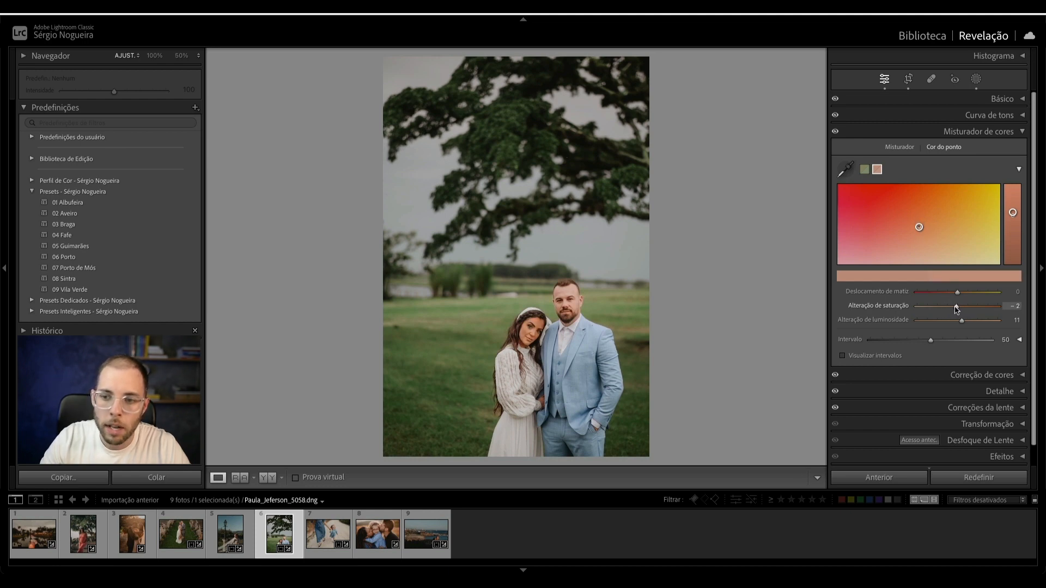
# Step: Check the skin sample's detailed hue, saturation and luminance ranges, and set its overall range to 41
pyautogui.click(1021, 342)
pyautogui.scroll(-2, 950, 344)
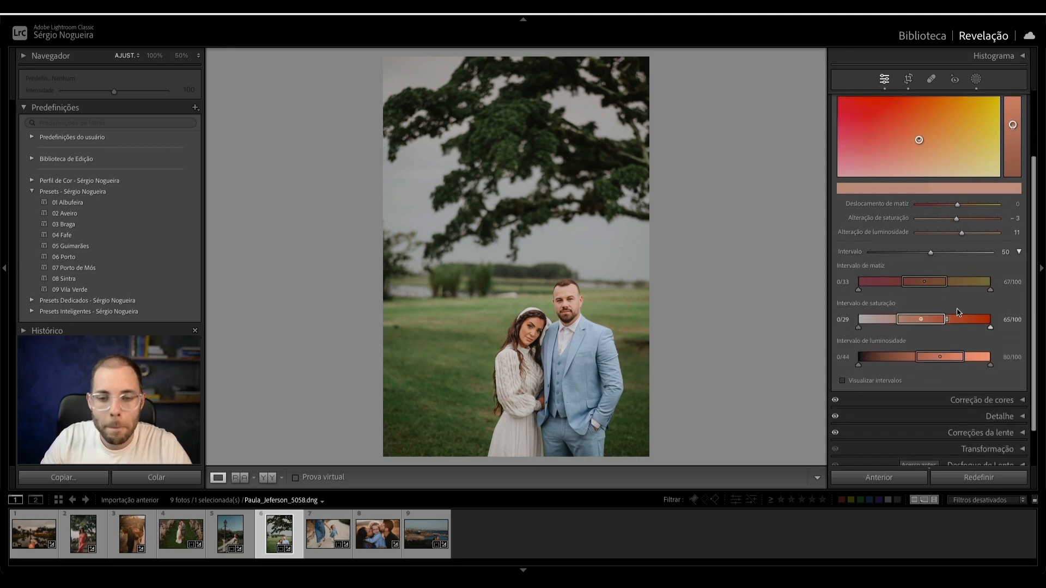
pyautogui.click(1019, 252)
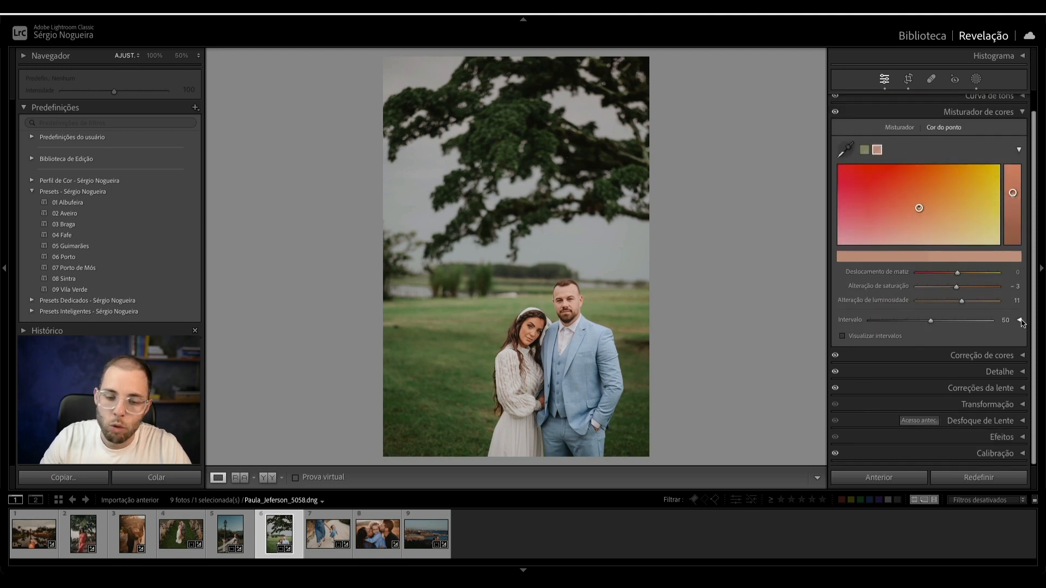
pyautogui.moveTo(931, 320)
pyautogui.mouseDown()
pyautogui.moveTo(949, 323)
pyautogui.moveTo(929, 320)
pyautogui.mouseUp()
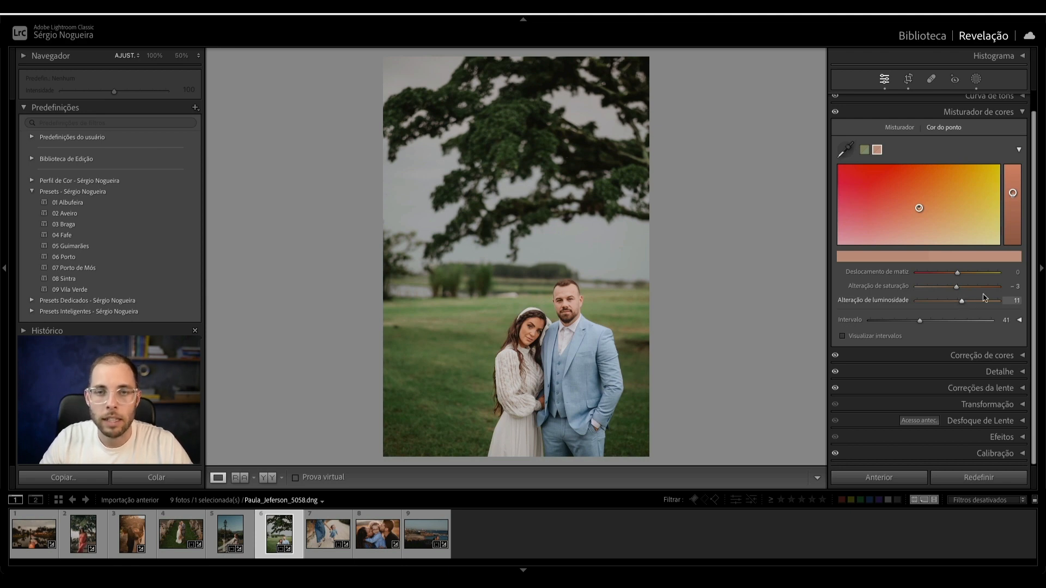
# Step: Collapse the Color Mixer and show the Basic adjustments for the couple's photo
pyautogui.scroll(1, 976, 229)
pyautogui.scroll(2, 974, 224)
pyautogui.keyDown('ctrl'); pyautogui.click(1005, 101); pyautogui.keyUp('ctrl')
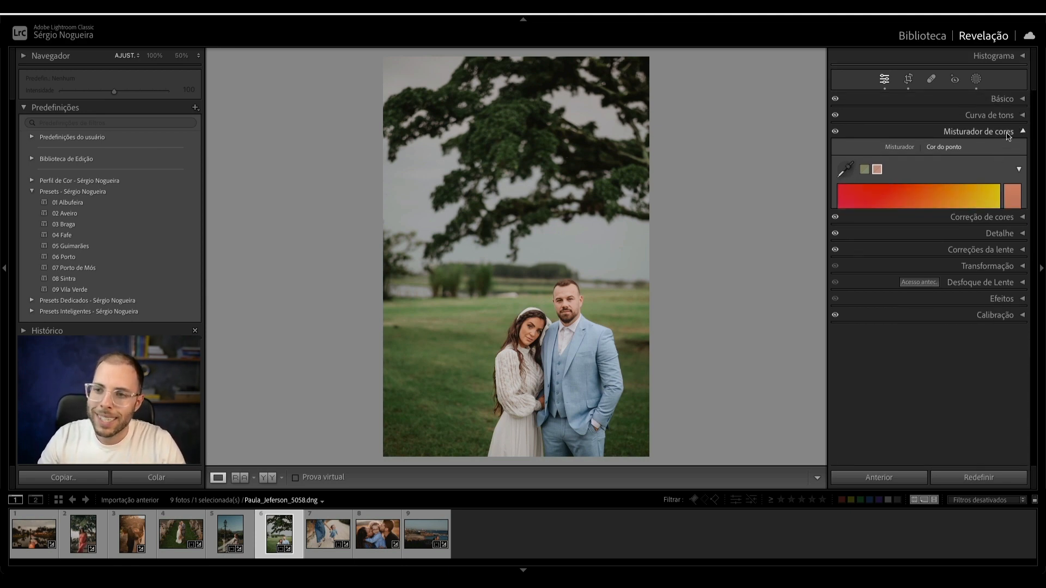
pyautogui.click(1006, 103)
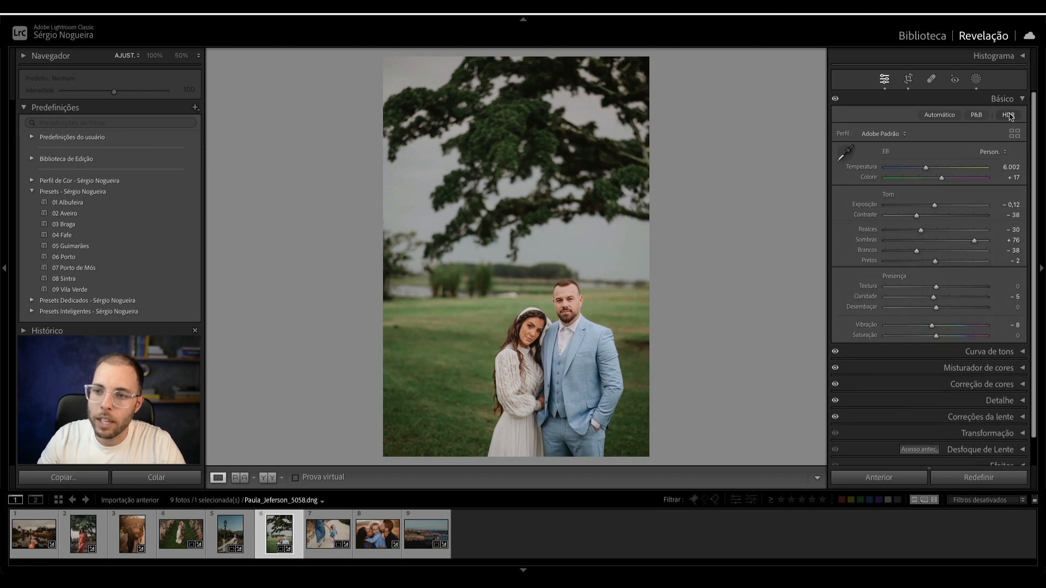